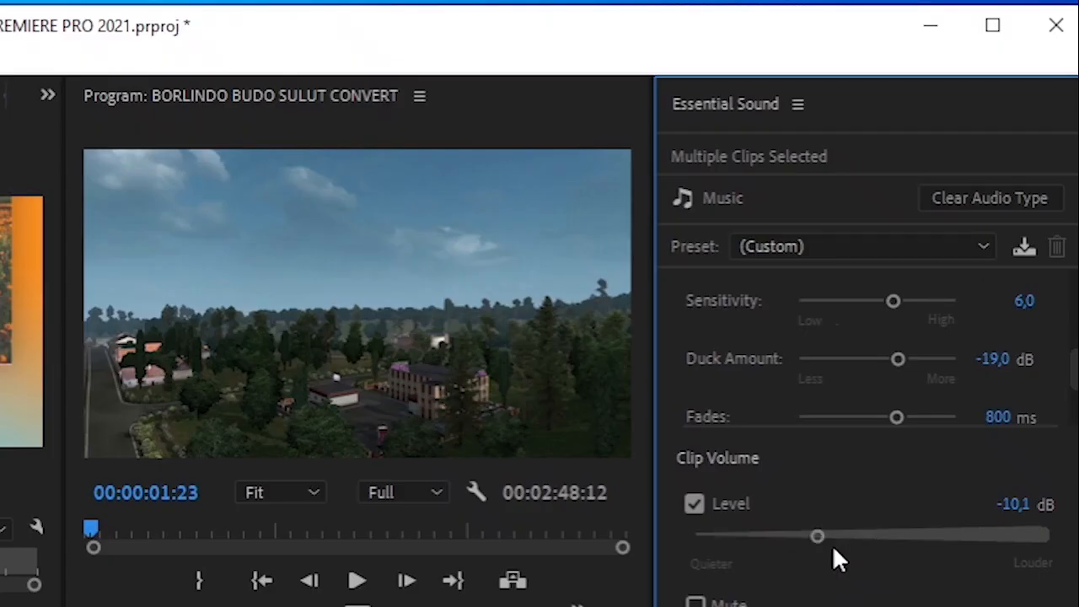
scroll(868, 354, down, 3)
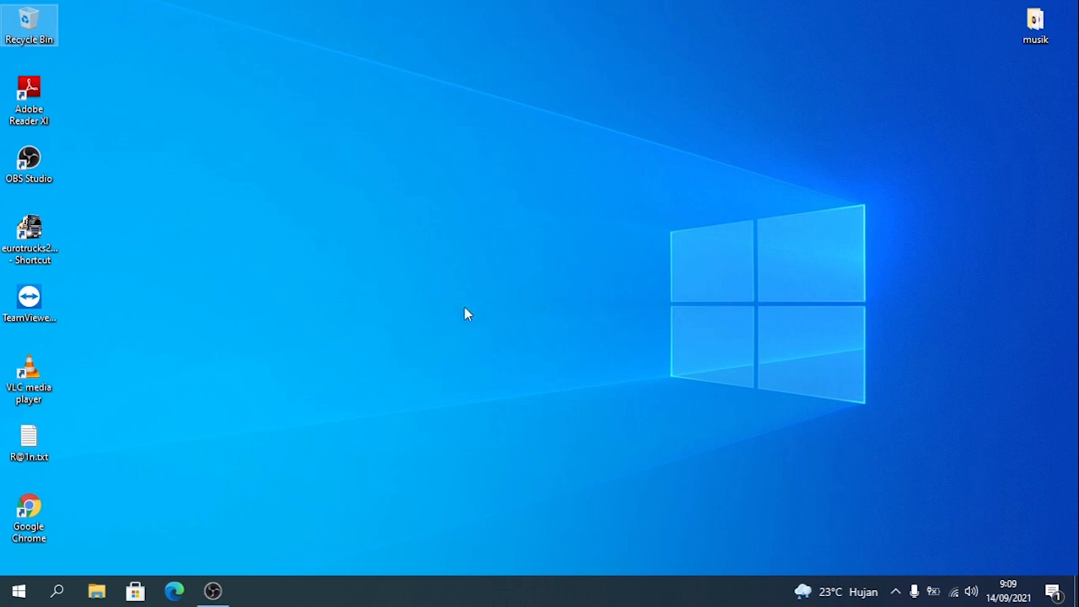
- Start Adobe Premiere Pro 2021 and create a new project named FITUR BARU PREMIERE PRO 2021
click(7, 596)
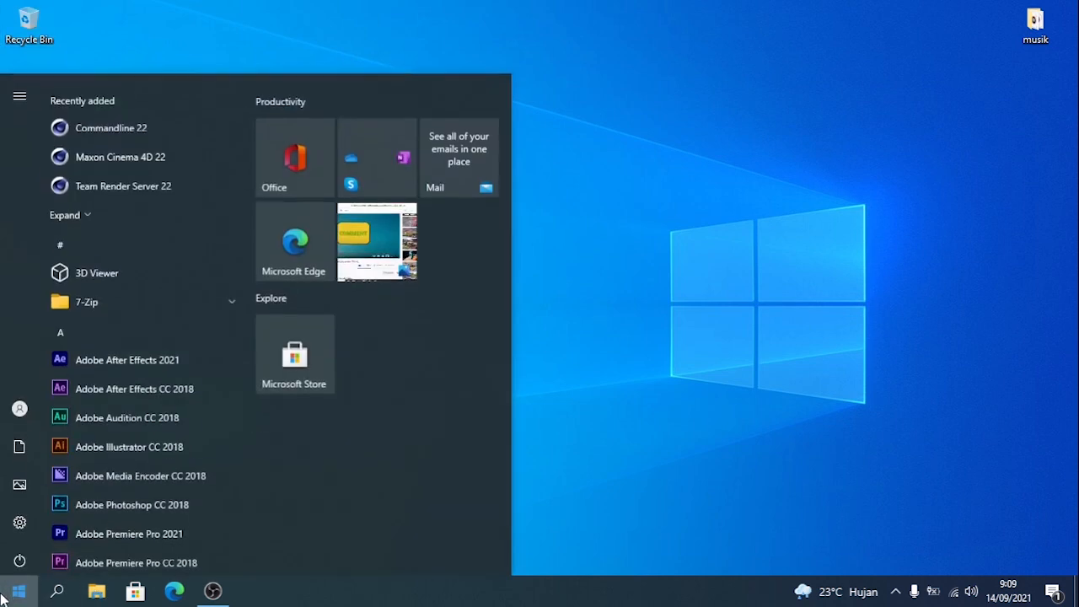
click(134, 518)
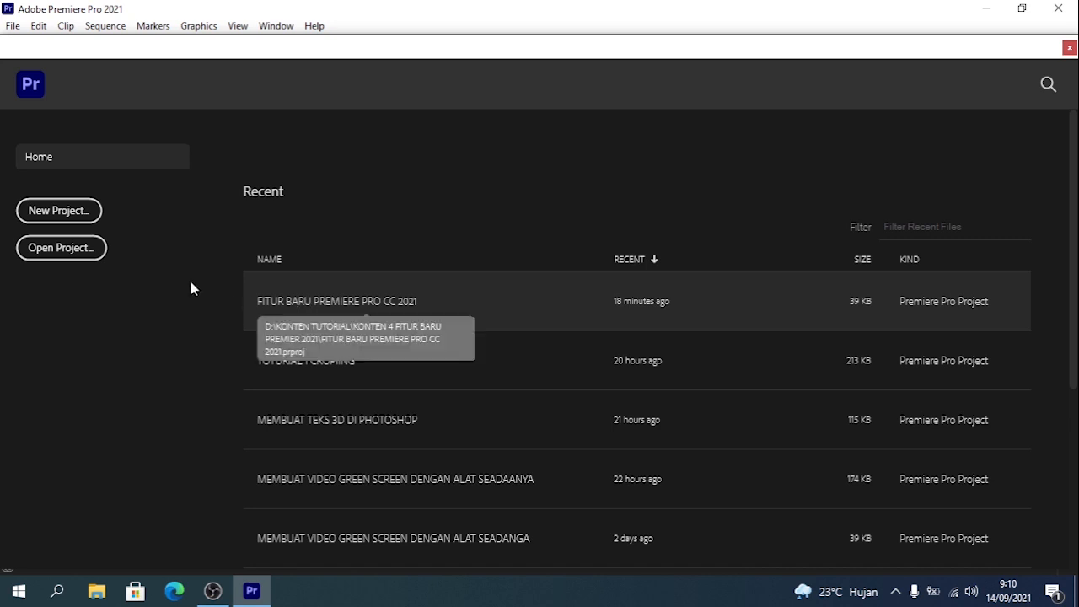
click(58, 209)
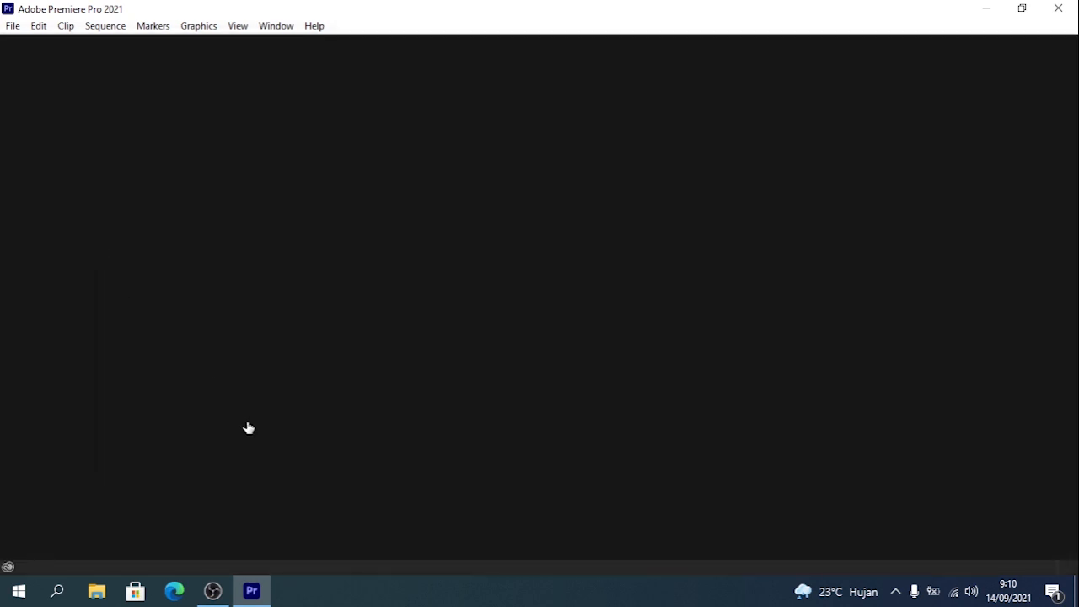
text(FITUR BARU PREMIERE PR)
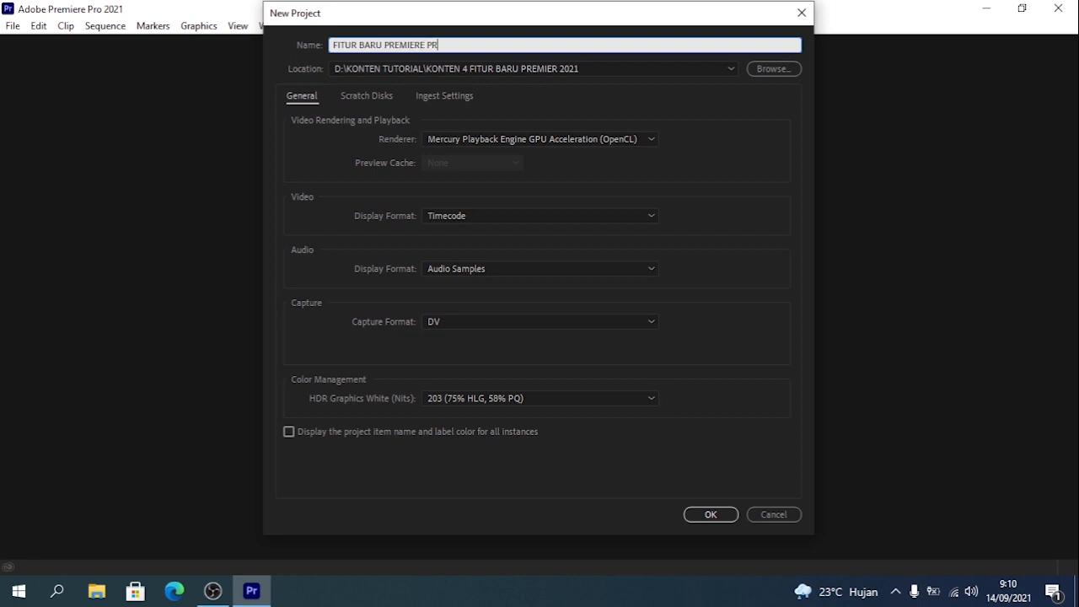
text(O 2021)
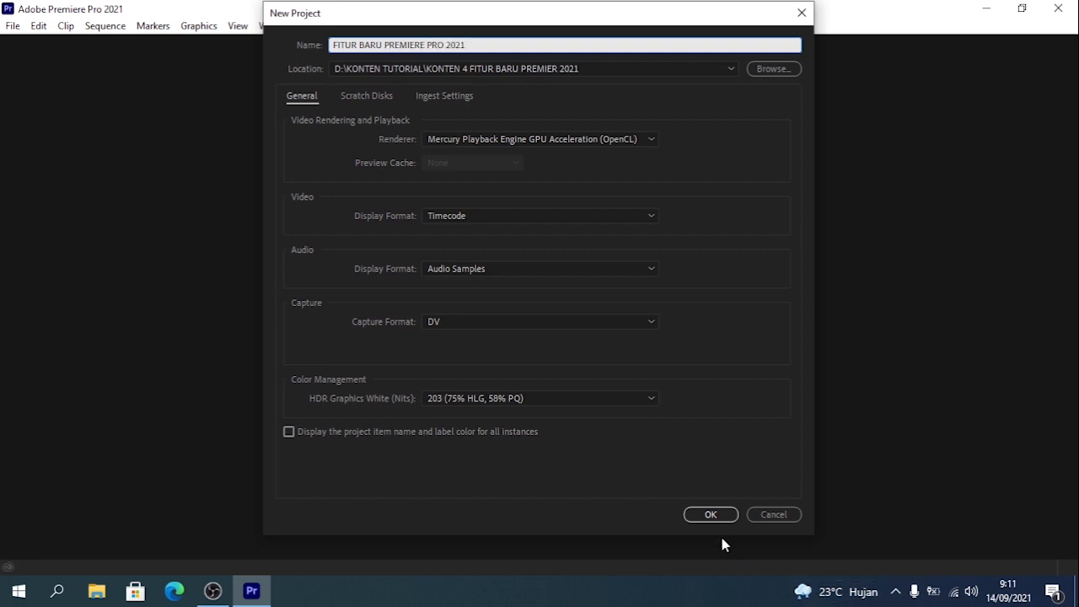
click(707, 516)
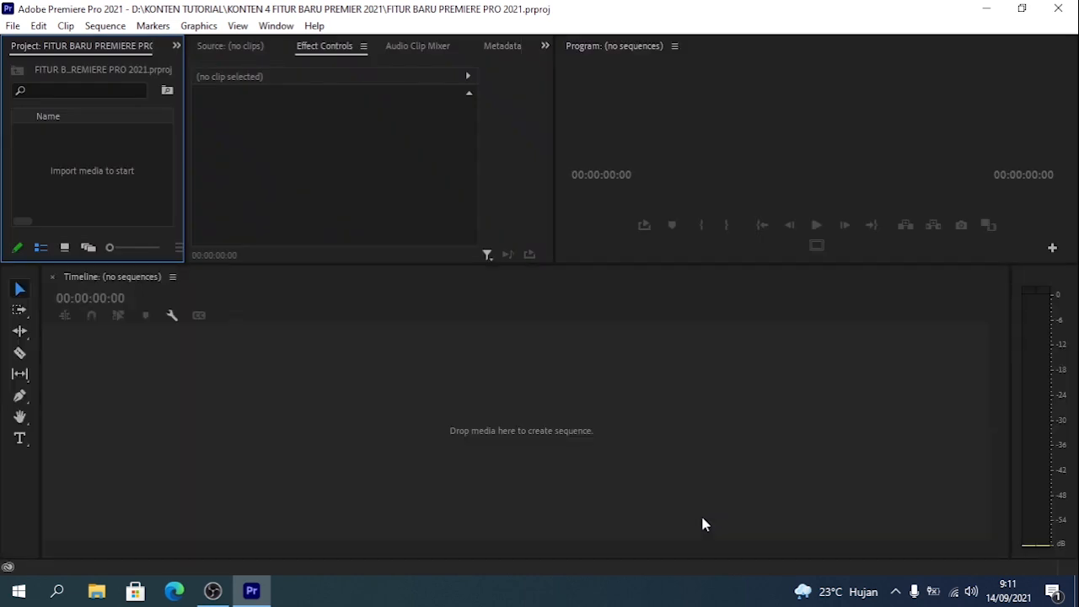
- Switch to File Explorer and open the MATERI folder inside KALBAR DAN SULAWESI NEW on drive D
click(97, 596)
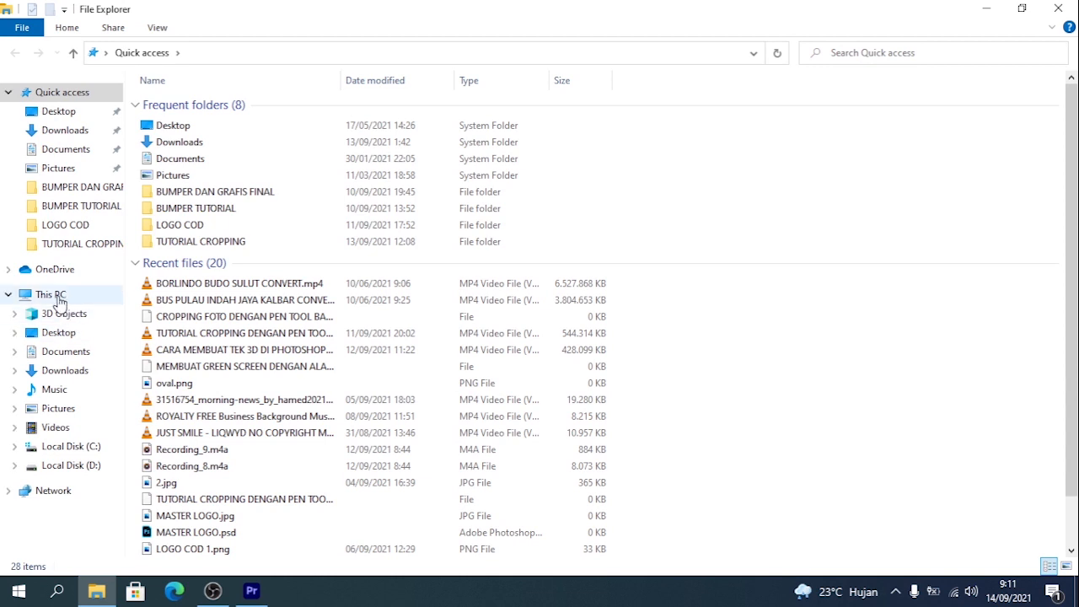
click(50, 294)
double_click(430, 218)
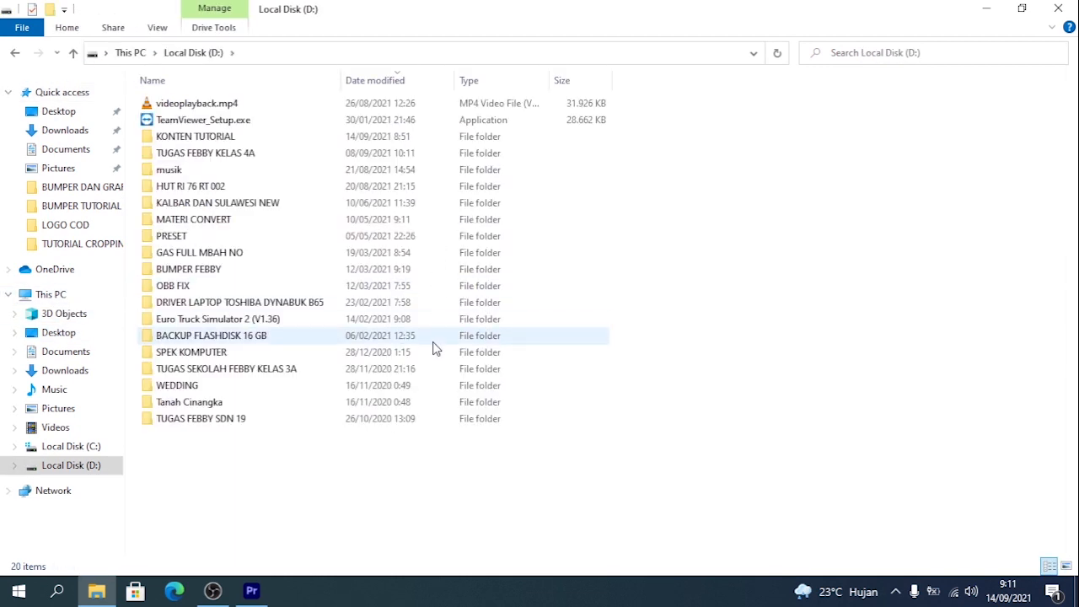
double_click(267, 203)
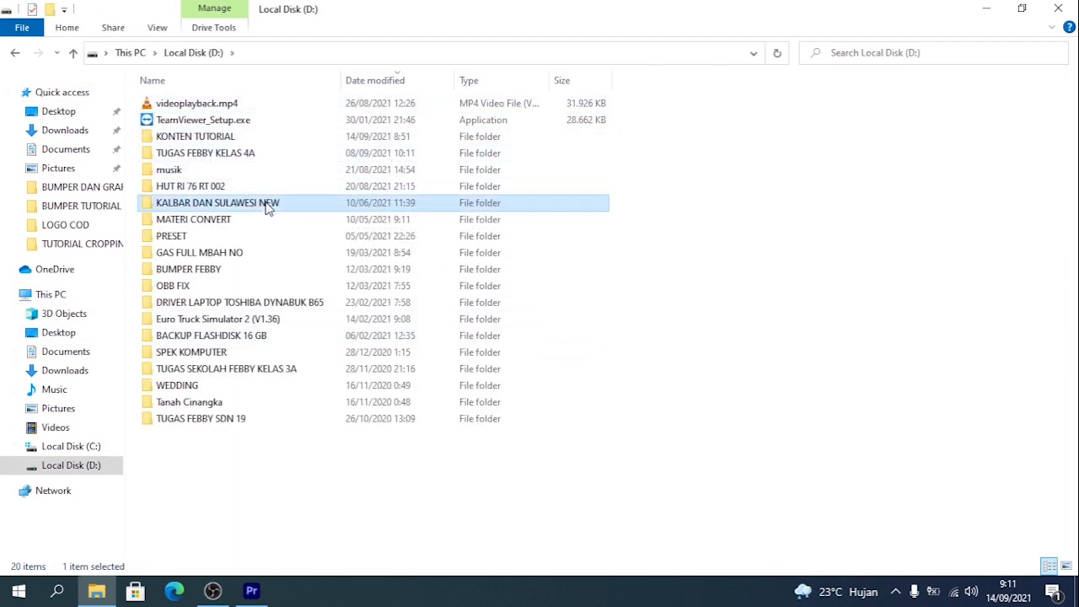
double_click(174, 103)
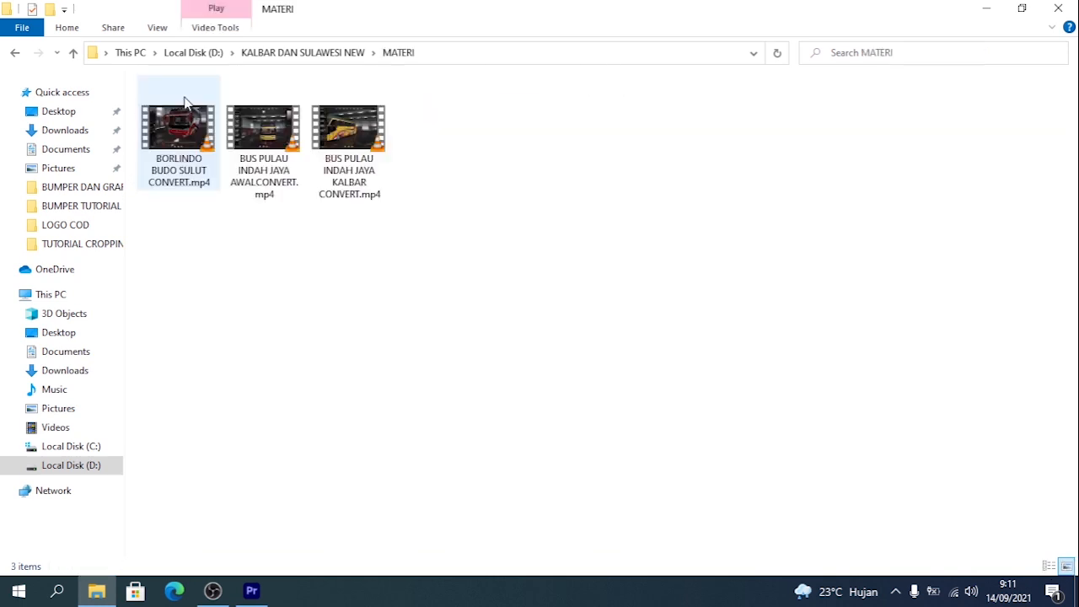
- Import BORLINDO BUDO SULUT CONVERT.mp4 from the MATERI folder into the Premiere Pro project
click(185, 142)
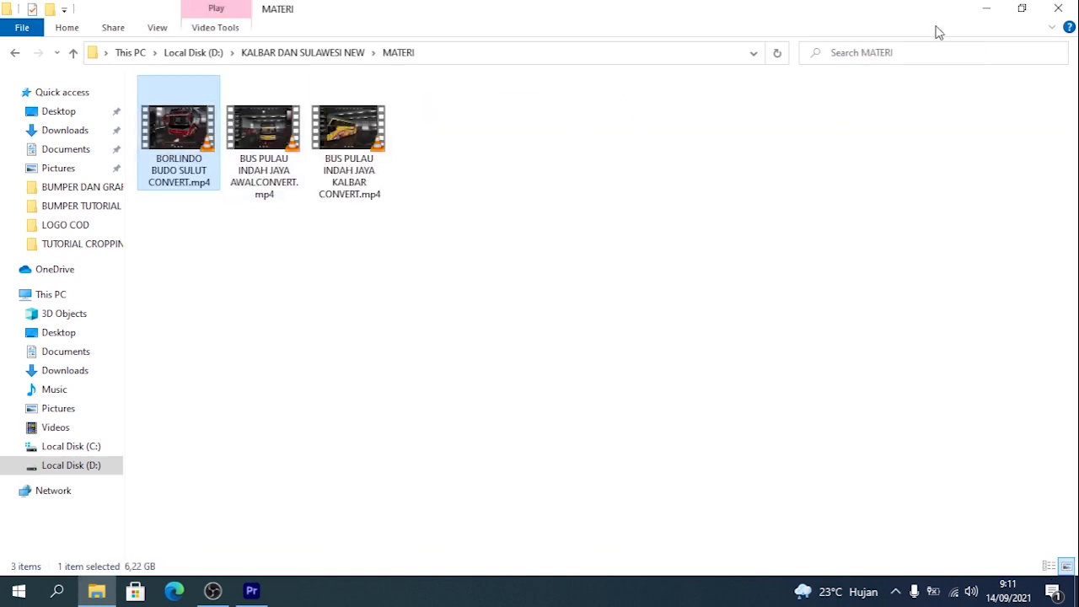
click(1021, 9)
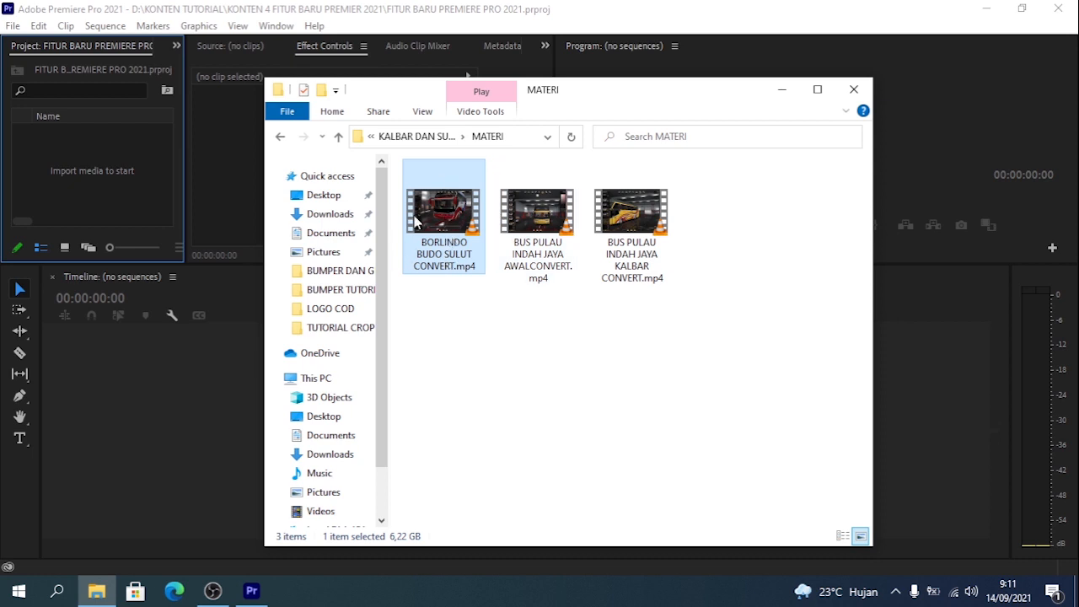
drag(415, 221, 124, 177)
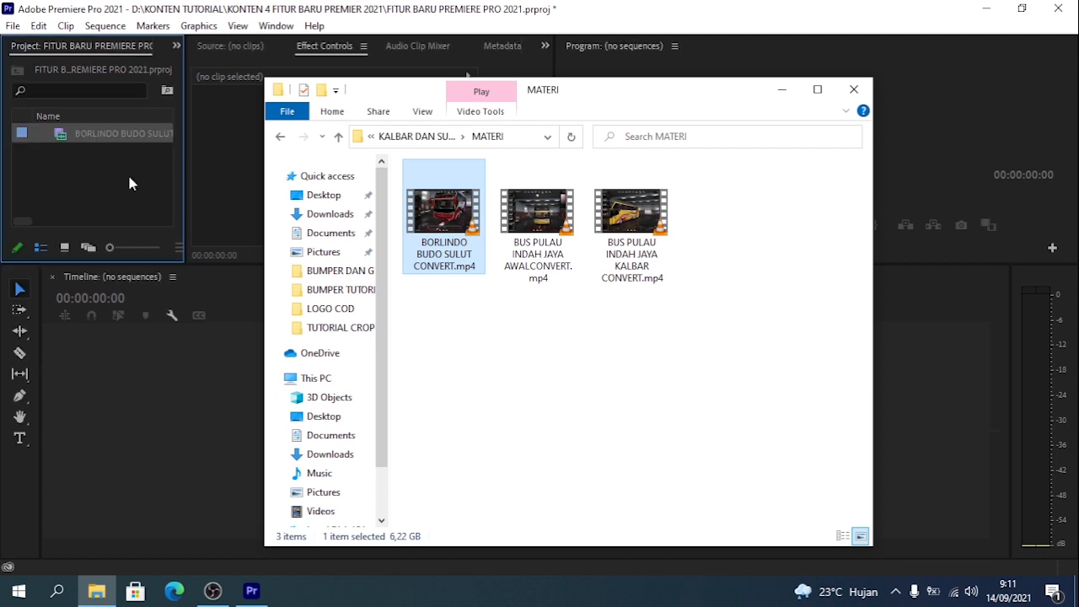
- Load the imported clip for preview and create a new sequence from it
click(127, 175)
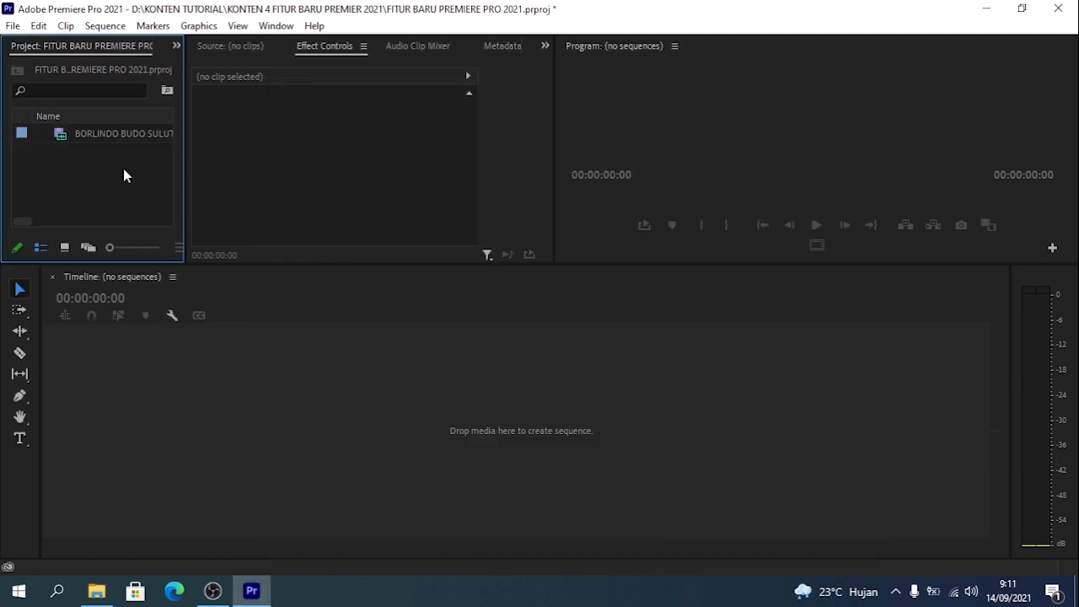
double_click(66, 138)
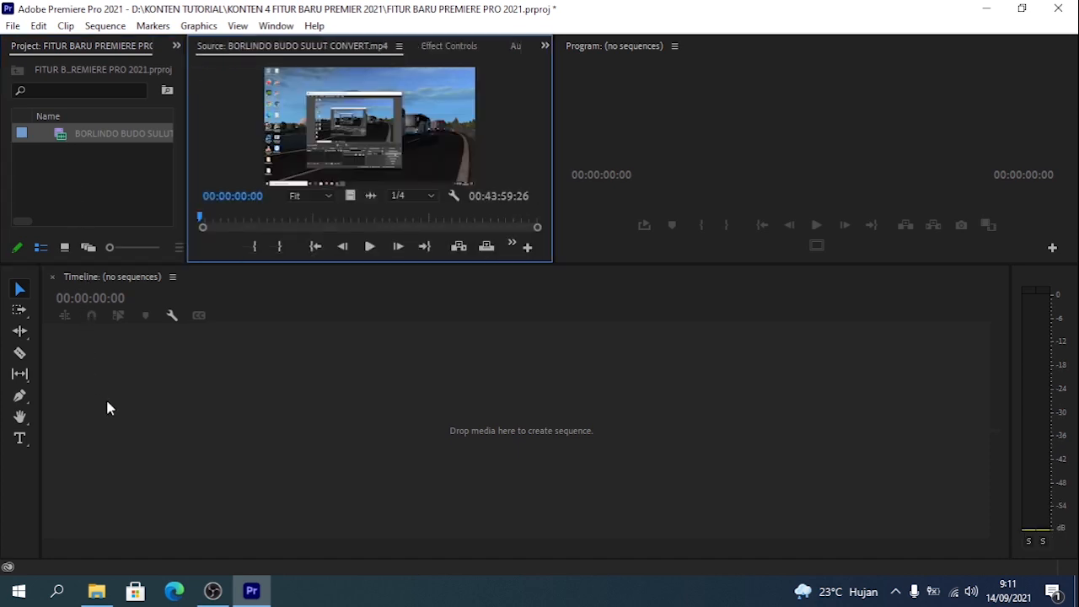
drag(66, 138, 89, 301)
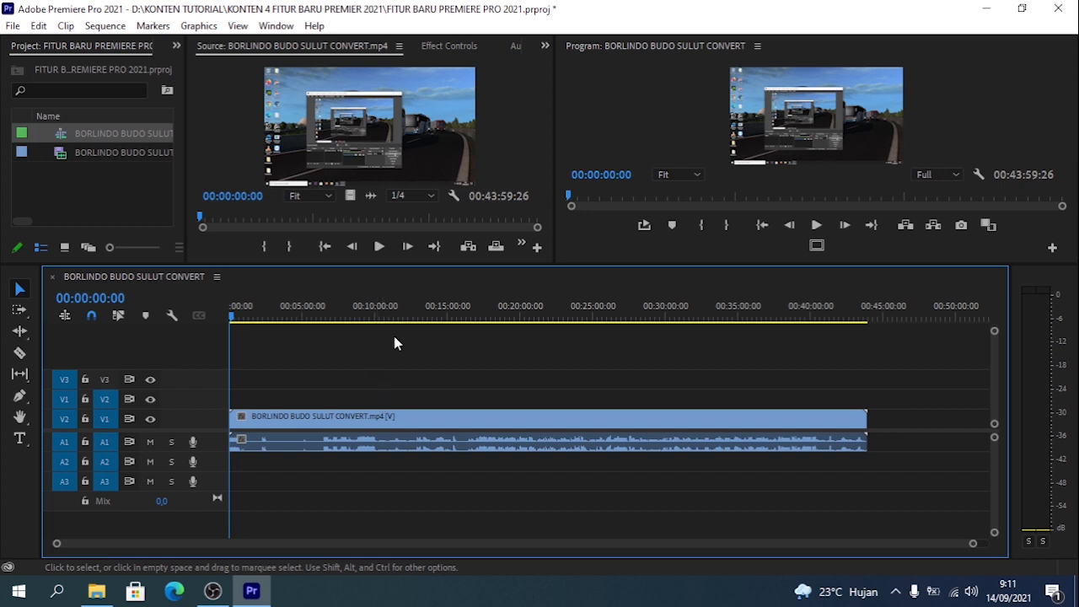
- Split the clip at 00:10:35:18, delete the footage before it and close the gap
click(409, 316)
click(434, 413)
click(341, 317)
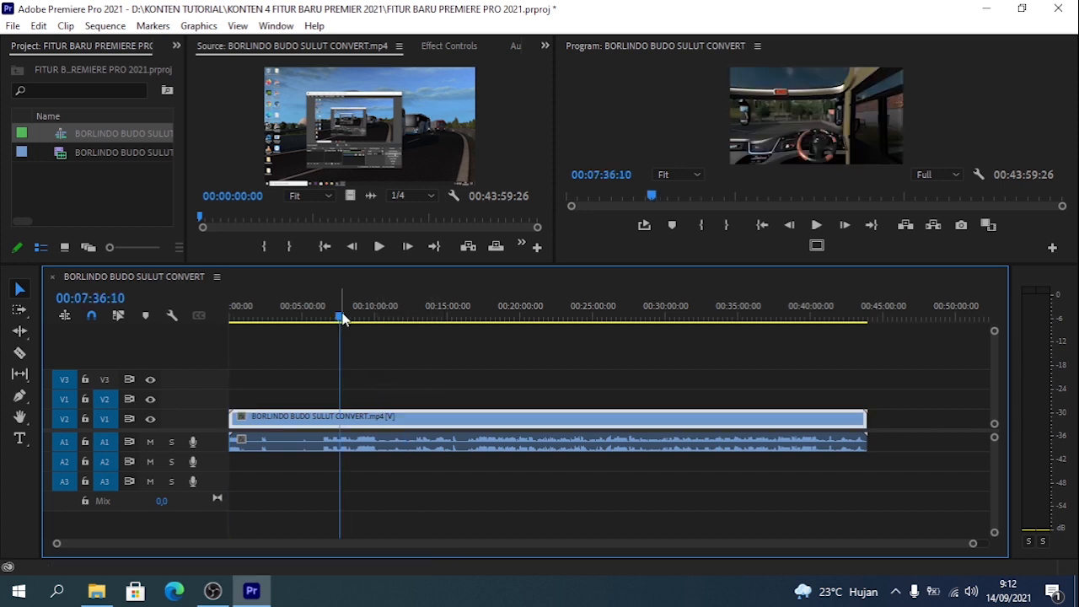
drag(345, 317, 385, 334)
shift+click(431, 451)
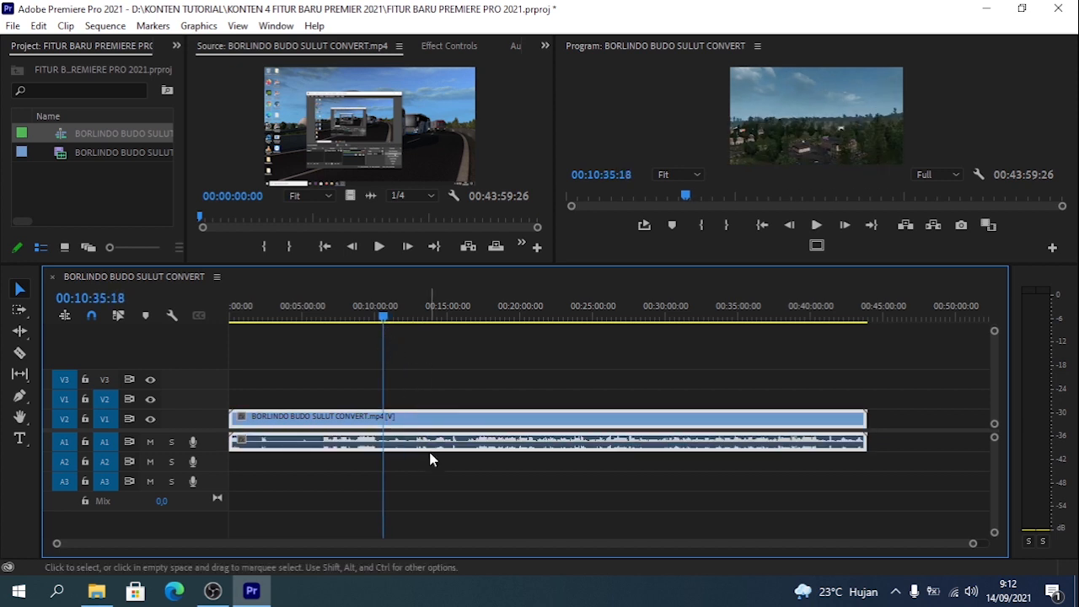
key(ctrl+k)
key(Delete)
click(346, 435)
key(Delete)
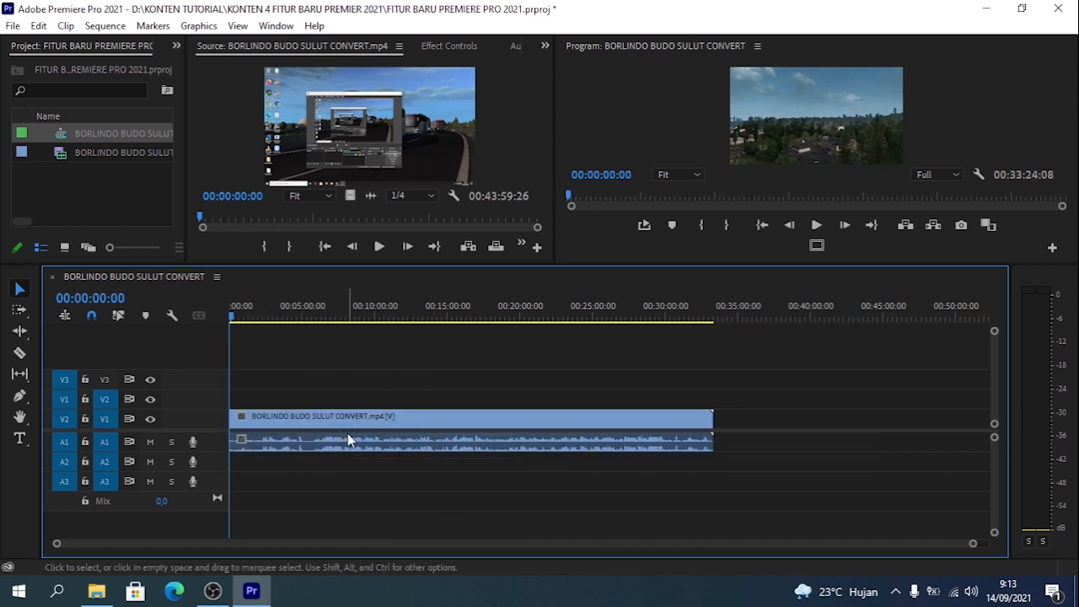
- Cut an unwanted section out of the early part of the footage and close the gap
drag(302, 317, 352, 340)
key(ctrl+k)
click(388, 417)
drag(402, 445, 408, 459)
key(ctrl+k)
key(shift+Delete)
- Split the second clip at 00:07:39:17 and delete the footage after the cut
drag(263, 319, 344, 333)
click(410, 441)
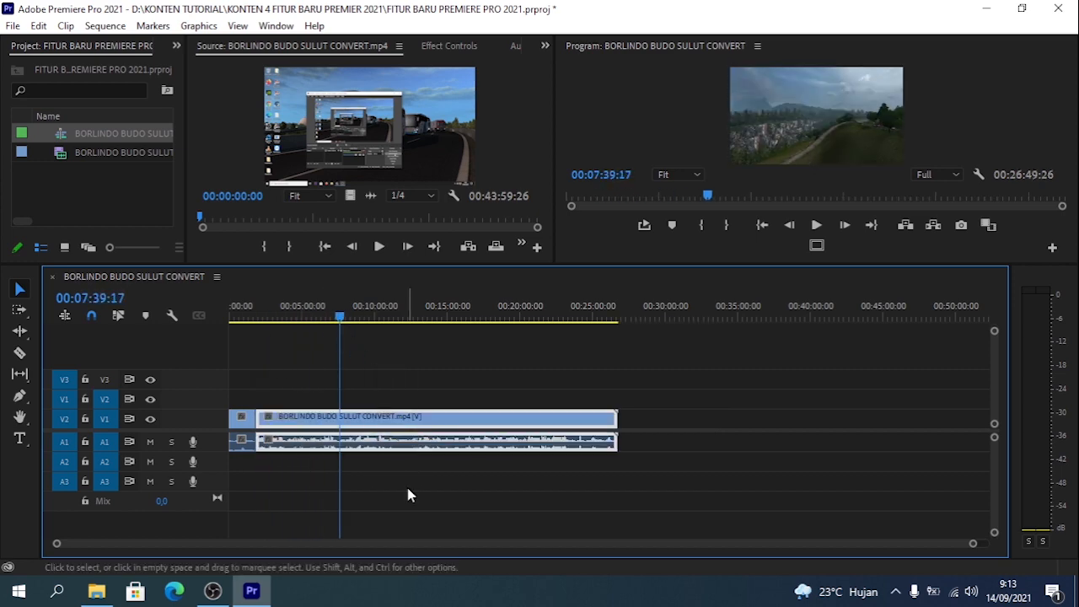
key(ctrl+k)
key(Delete)
key(=)
key(=)
drag(429, 325, 351, 363)
click(601, 419)
mouse_move(601, 419)
mouse_down()
mouse_move(801, 419)
mouse_move(609, 420)
mouse_up()
drag(346, 321, 429, 346)
key(-)
- Run Scene Edit Detection on both timeline clips, applying only a cut at each detected cut point
click(352, 461)
drag(338, 390, 296, 450)
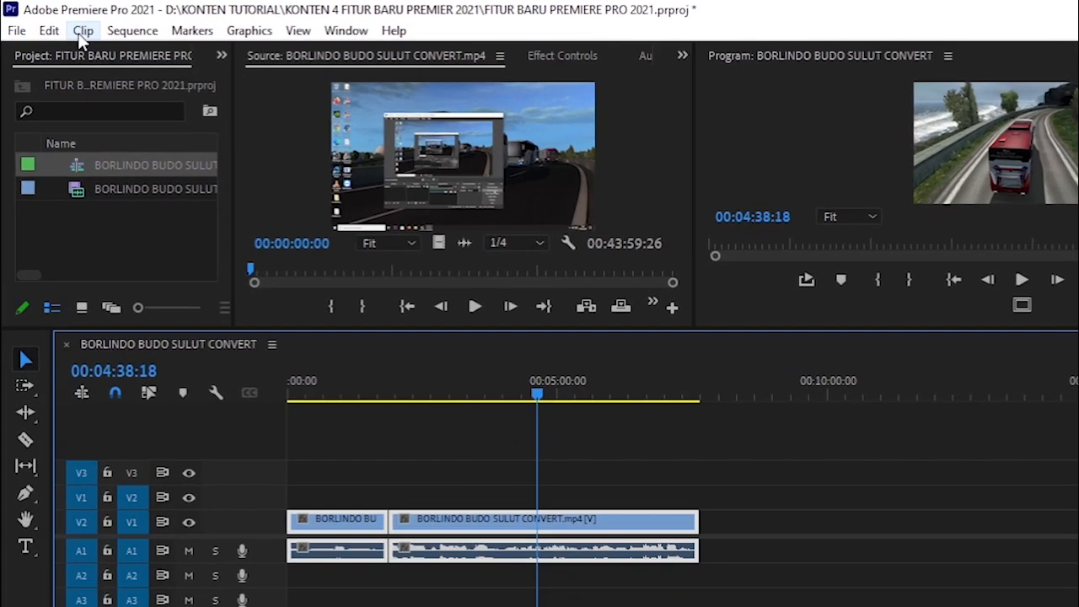
click(65, 25)
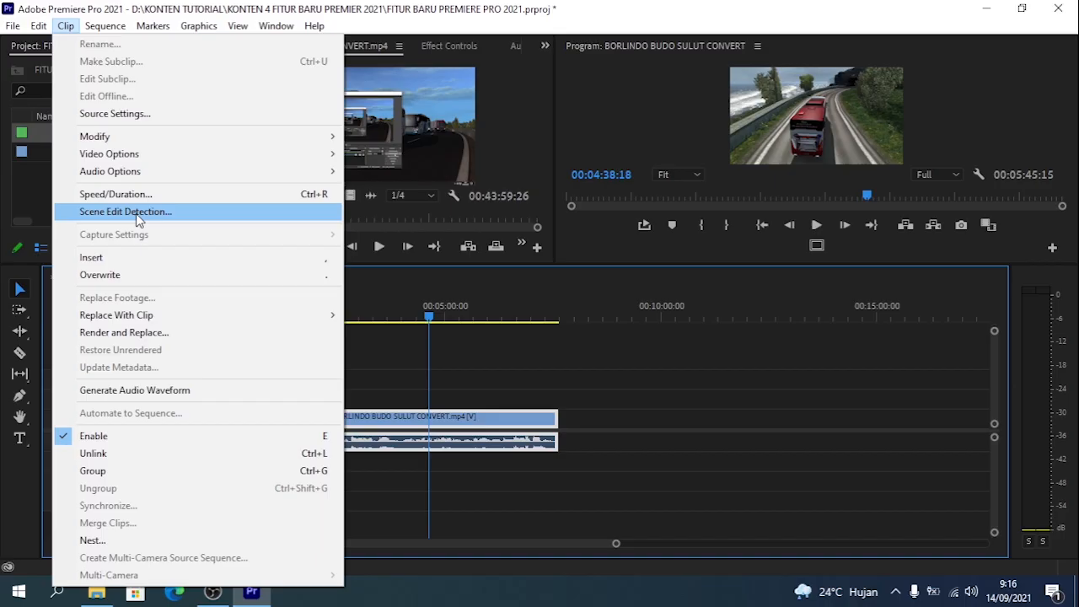
click(138, 213)
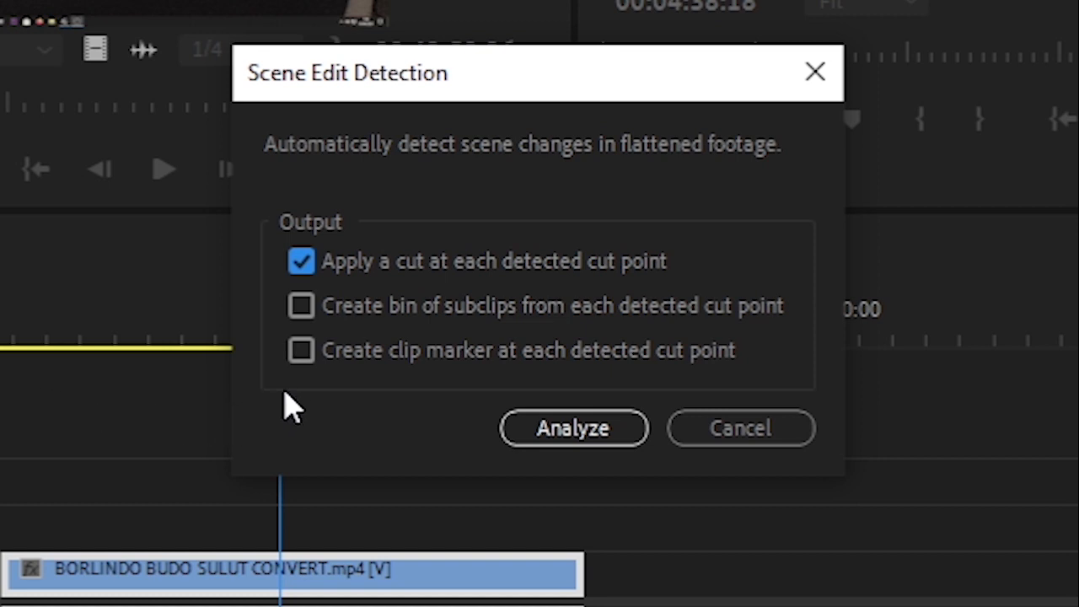
click(301, 309)
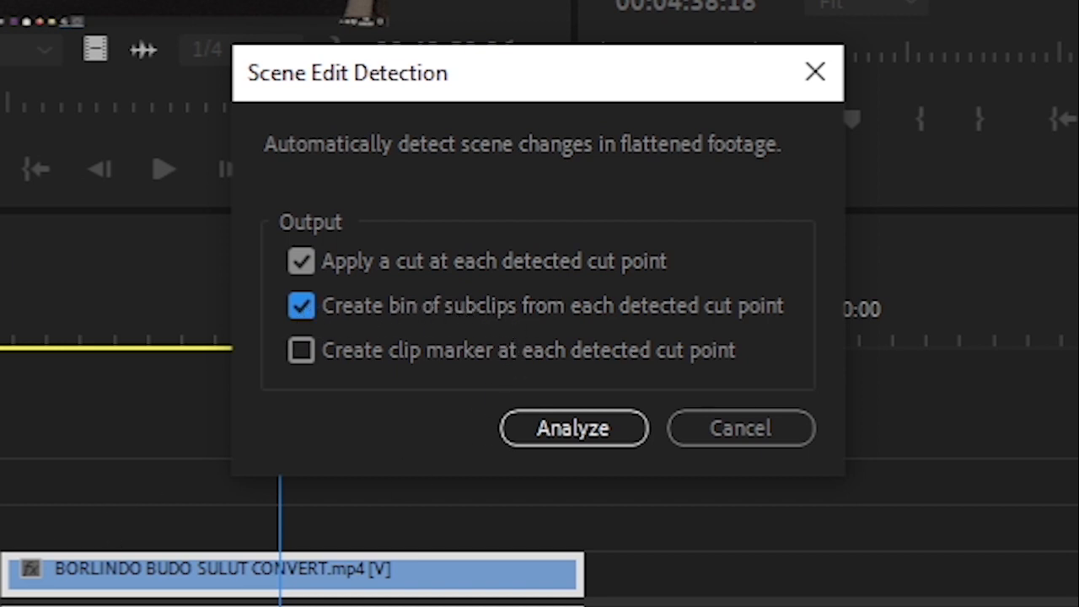
click(302, 309)
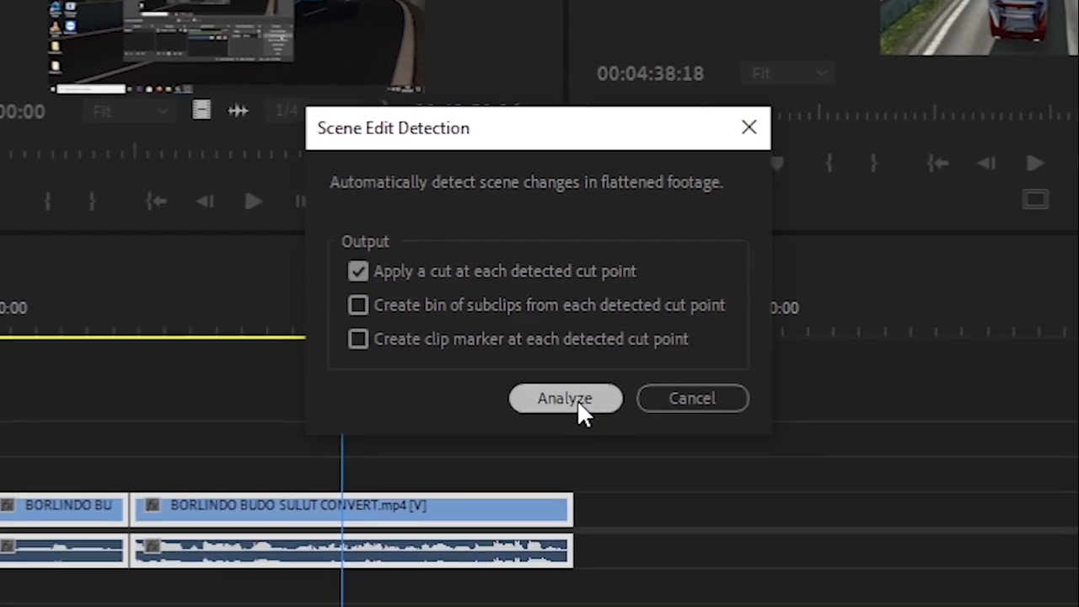
click(592, 444)
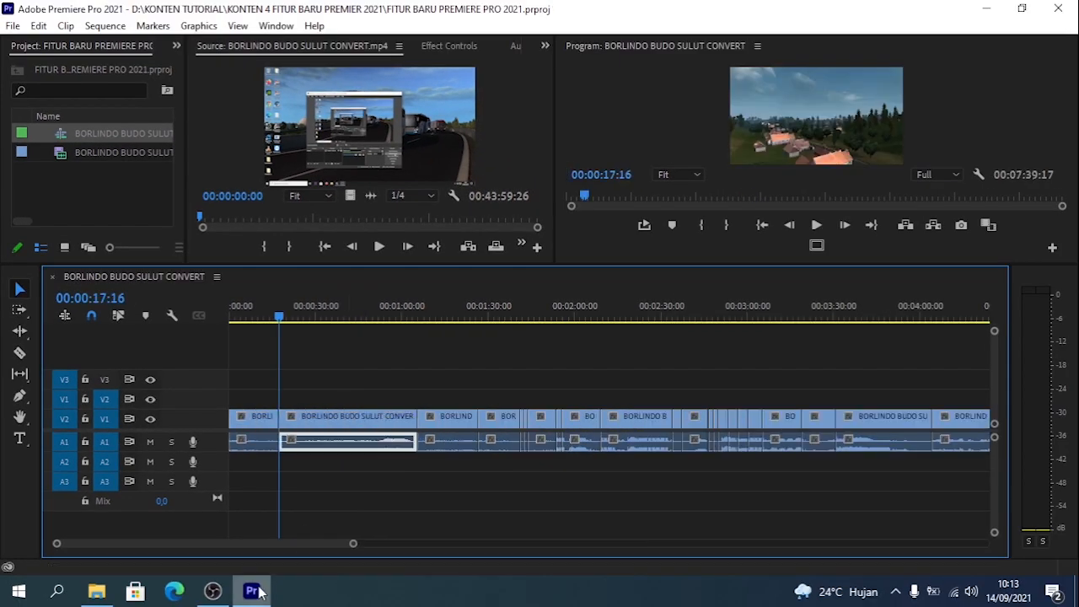
- Delete the clip starting at 00:00:17:16 and ripple delete the gap it leaves
drag(326, 388, 361, 459)
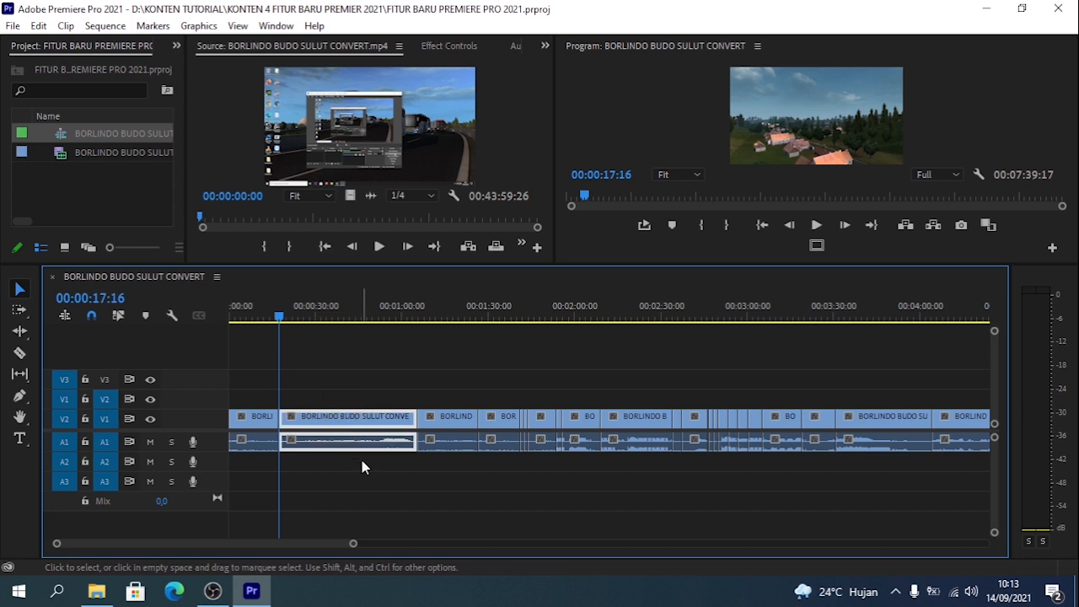
key(Delete)
right_click(366, 417)
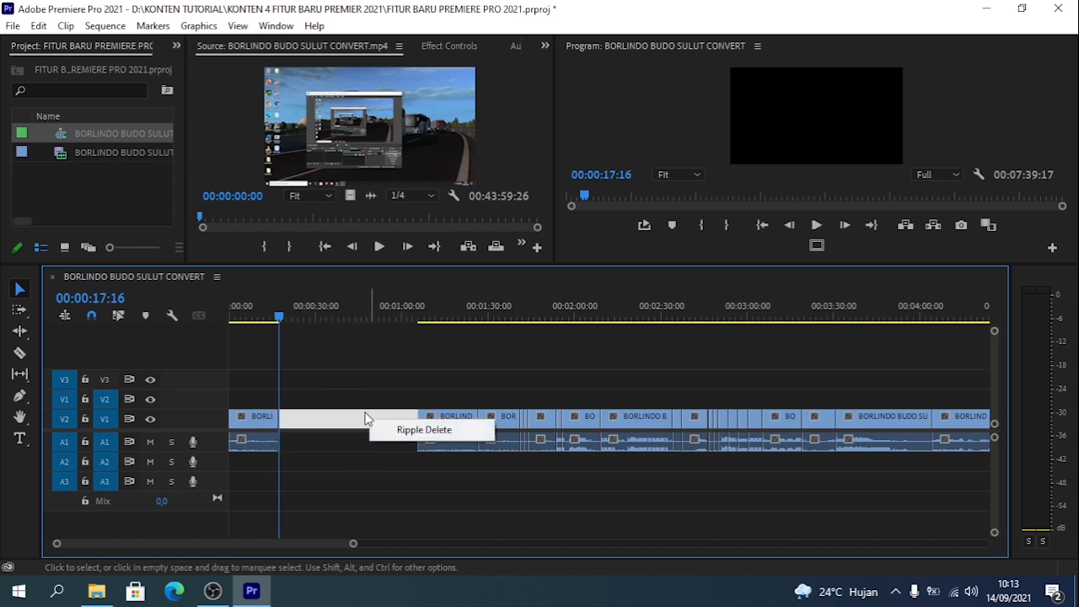
click(392, 434)
- Play the second clip past 00:00:24, split it and delete the unwanted portion
key(equal)
key(equal)
key(space)
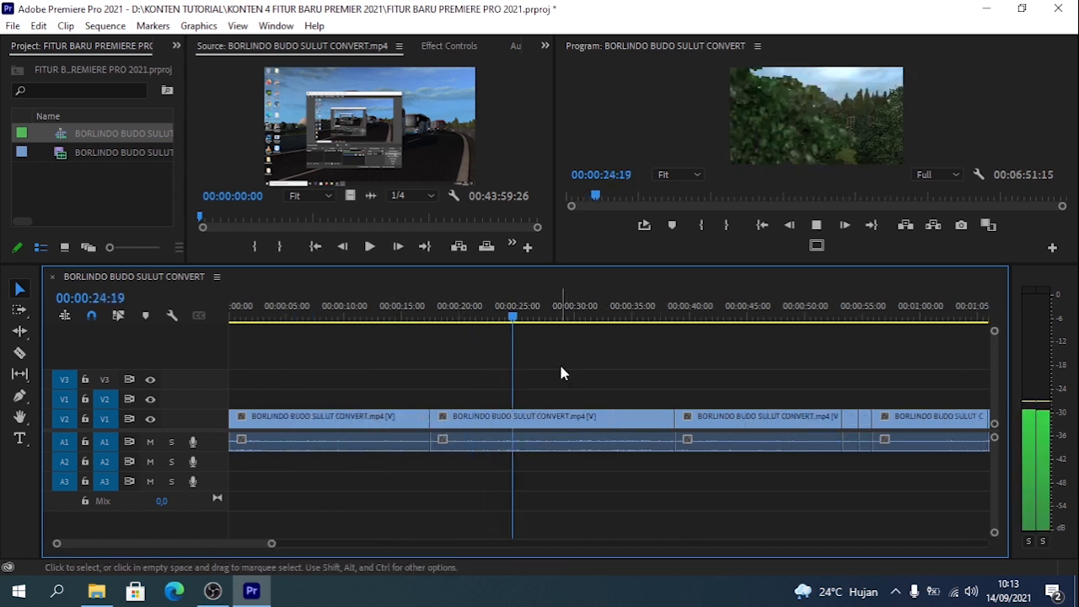
key(space)
key(ctrl+k)
drag(537, 385, 565, 443)
key(Delete)
- Split the following footage again and delete the unwanted pieces, including the clip between about 00:00:23 and 00:00:33
key(ctrl+k)
drag(519, 386, 552, 443)
key(Delete)
drag(569, 363, 512, 464)
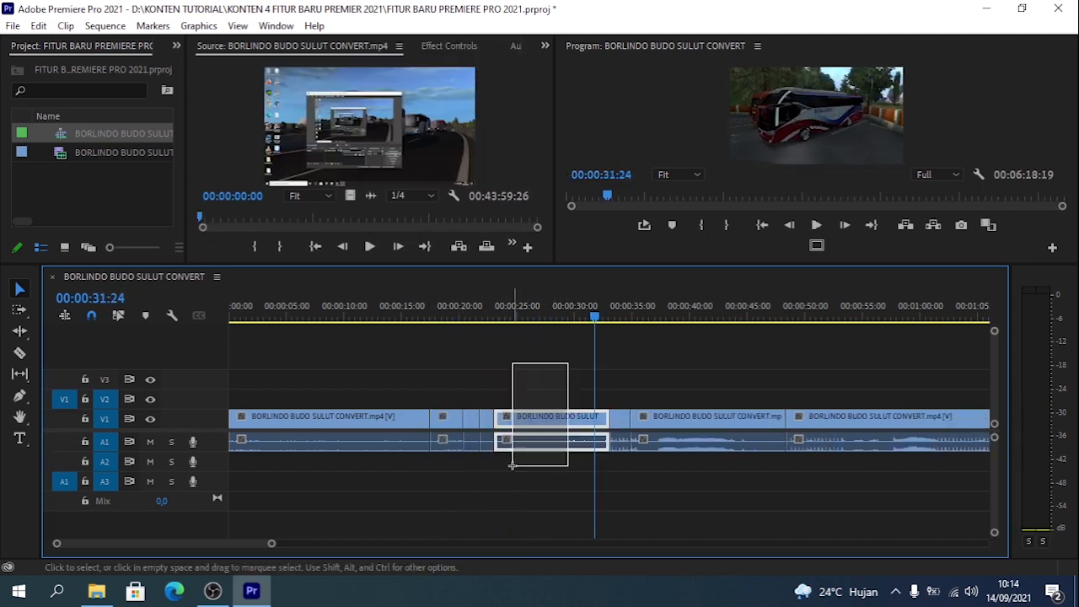
key(Delete)
- Play onward, cut and delete the unwanted footage, and ripple delete the resulting gap around 00:00:30
key(equal)
key(space)
- Play back the timeline between about 00:00:33 and 00:00:36 to check the cuts
key(space)
key(ctrl+k)
key(Delete)
right_click(775, 418)
click(795, 437)
key(space)
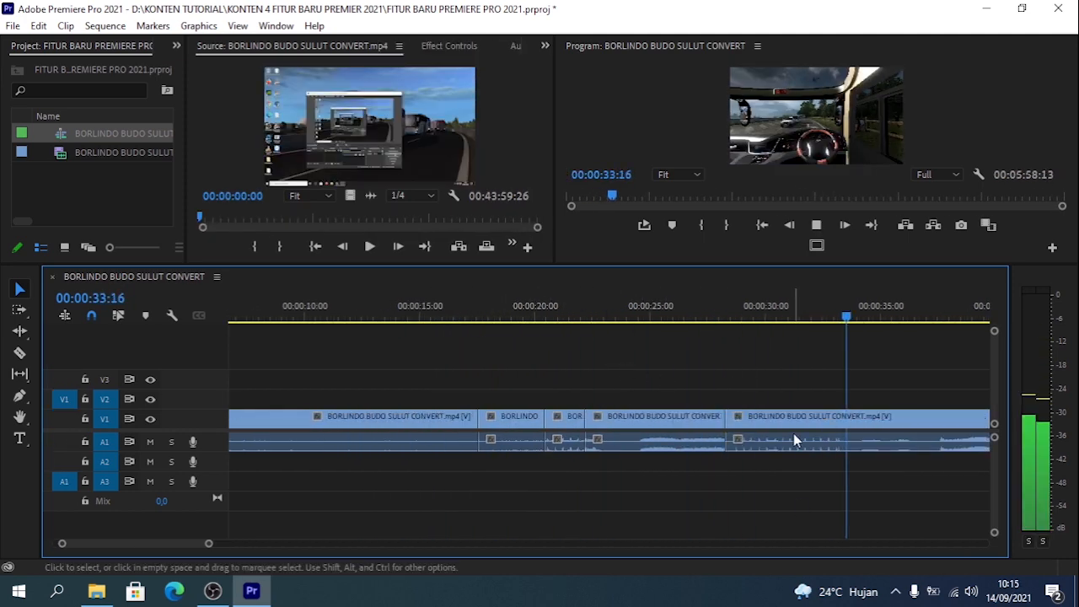
key(minus)
key(equal)
drag(567, 441, 530, 441)
click(665, 317)
click(630, 317)
click(545, 319)
- Delete the unwanted clips around 00:00:40 and play back the following footage
key(space)
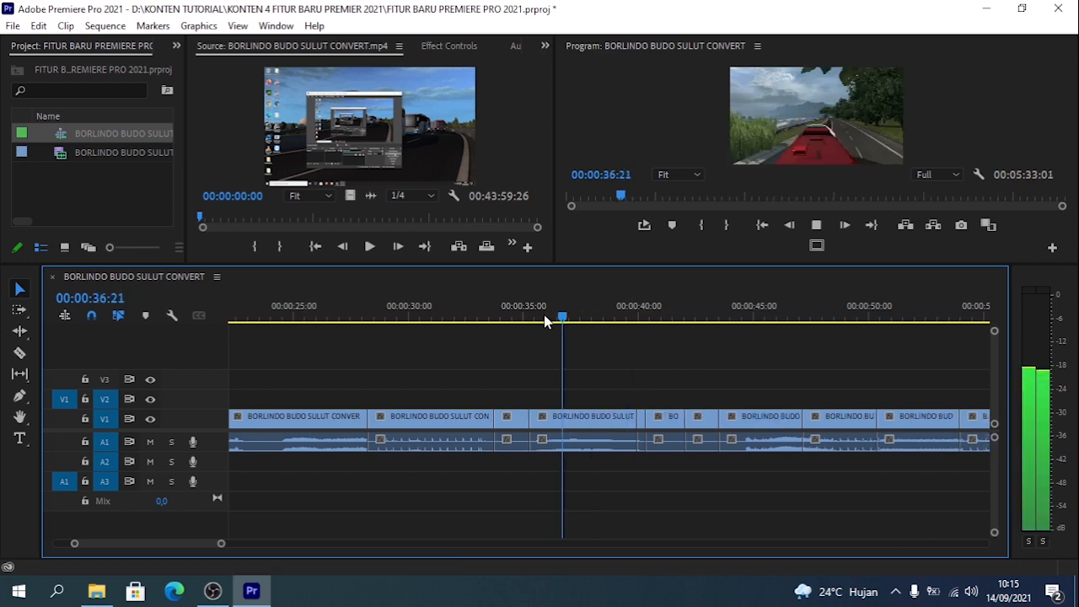
key(equal)
drag(646, 395, 725, 489)
key(Delete)
key(minus)
key(minus)
- Split the footage past 00:00:40 during playback review and delete the unwanted pieces
key(space)
key(Delete)
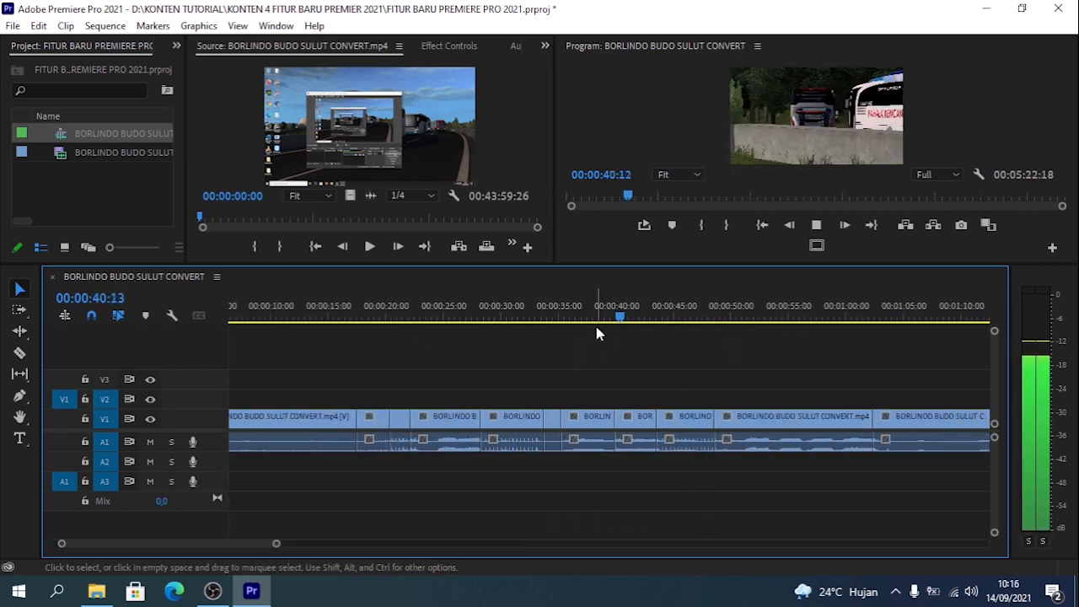
key(Delete)
- Play onward, split the footage at 00:00:56:21, and delete the unwanted clip that follows
key(space)
key(ctrl+k)
key(Delete)
click(751, 419)
key(Delete)
- Remove the unwanted footage before about 00:01:10 by deleting clips and ripple trimming, and play onward
key(space)
key(space)
key(ctrl+k)
click(899, 419)
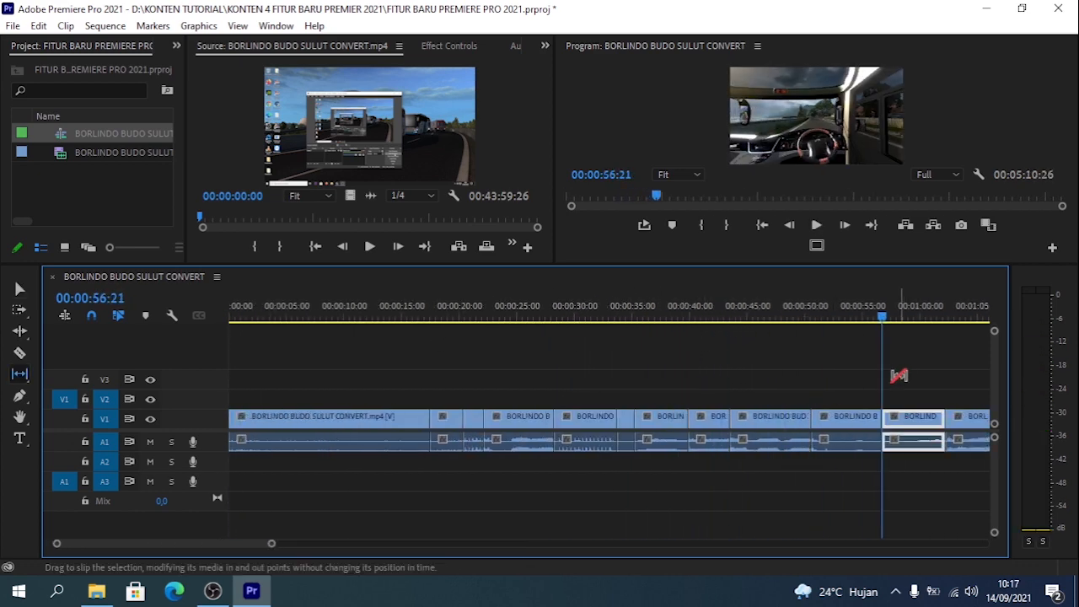
key(Delete)
key(minus)
click(705, 319)
key(Delete)
key(space)
click(685, 318)
key(w)
click(634, 318)
- Ripple trim the rest of the clip after about 00:01:13 and continue playback further along
key(space)
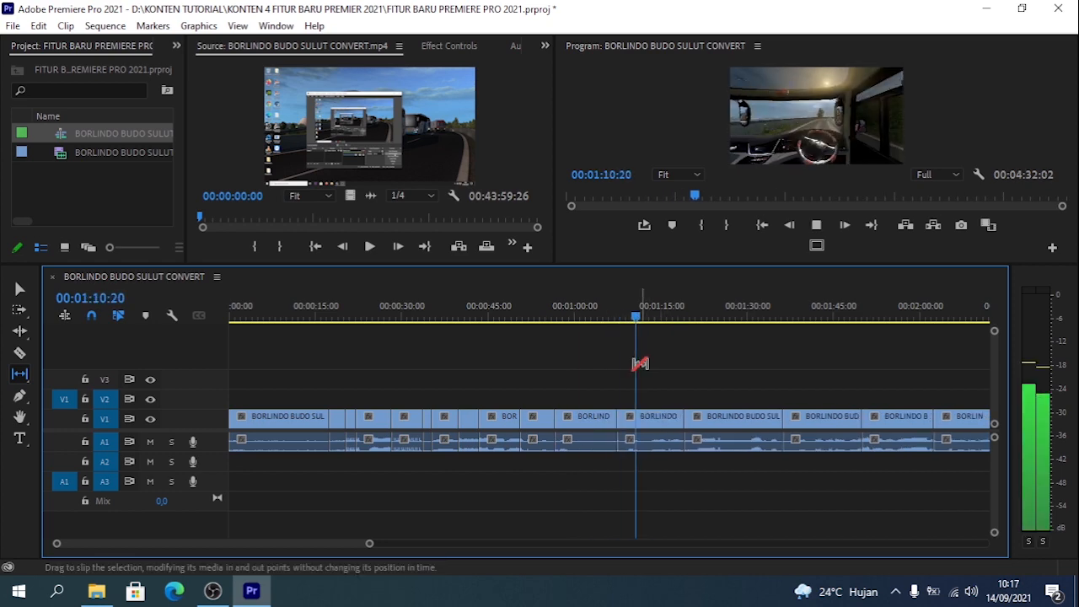
click(655, 318)
key(w)
click(730, 318)
key(space)
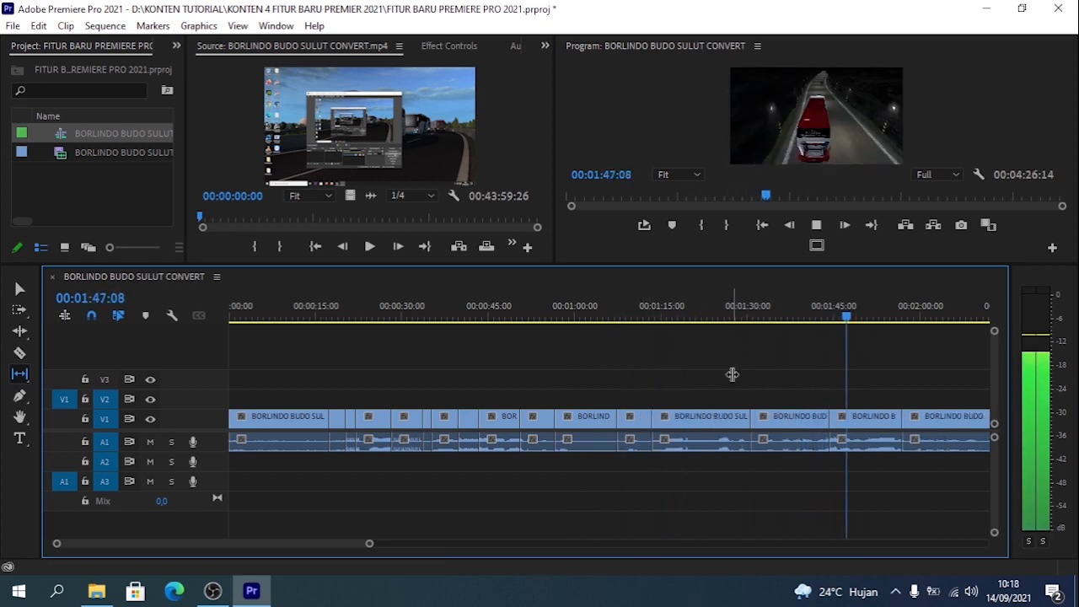
- Ripple trim the unwanted parts of the clips from about 00:01:47 onward while reviewing playback
key(q)
key(space)
key(space)
key(w)
key(minus)
key(minus)
key(w)
key(equal)
key(equal)
- Ripple trim the start of the unwanted clip around 00:02:10 and play onward
key(v)
click(641, 317)
click(677, 318)
key(q)
key(space)
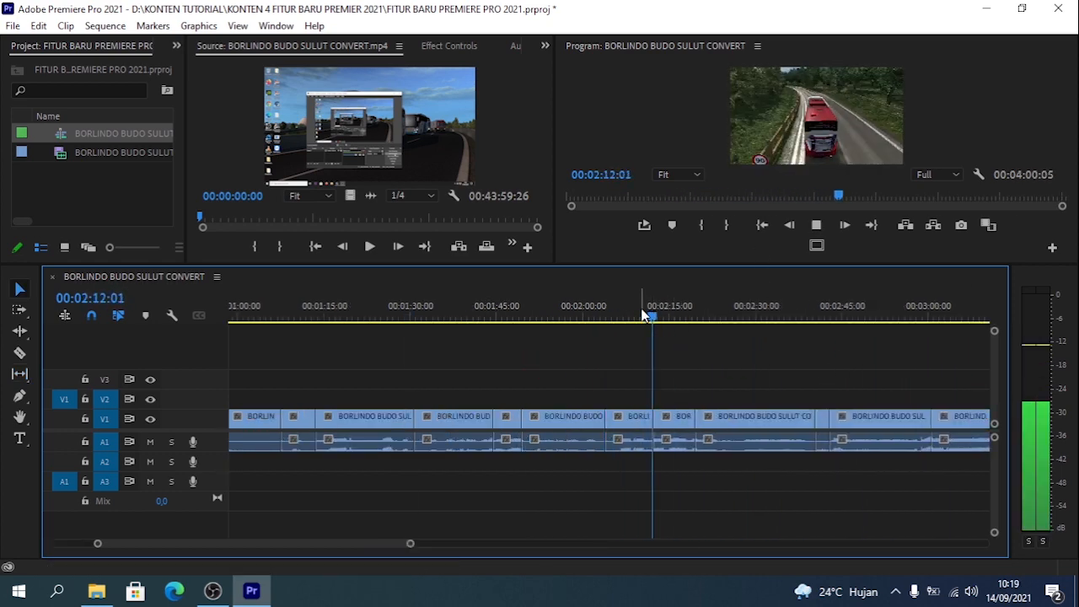
- Ripple trim and delete the unwanted clips between about 00:02:12 and 00:02:35
click(789, 318)
key(q)
key(Delete)
key(minus)
key(space)
click(690, 419)
key(Delete)
key(equal)
click(656, 317)
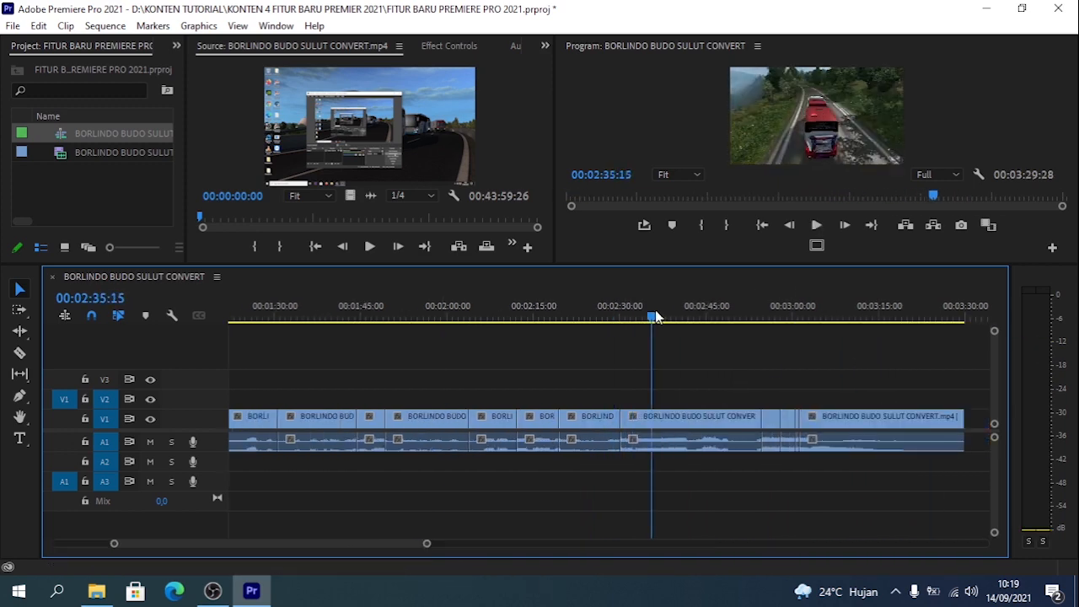
- Delete and ripple trim the unwanted footage past 00:02:35, including the last clip from about 00:02:48
key(equal)
key(Delete)
key(Delete)
click(821, 317)
key(q)
key(space)
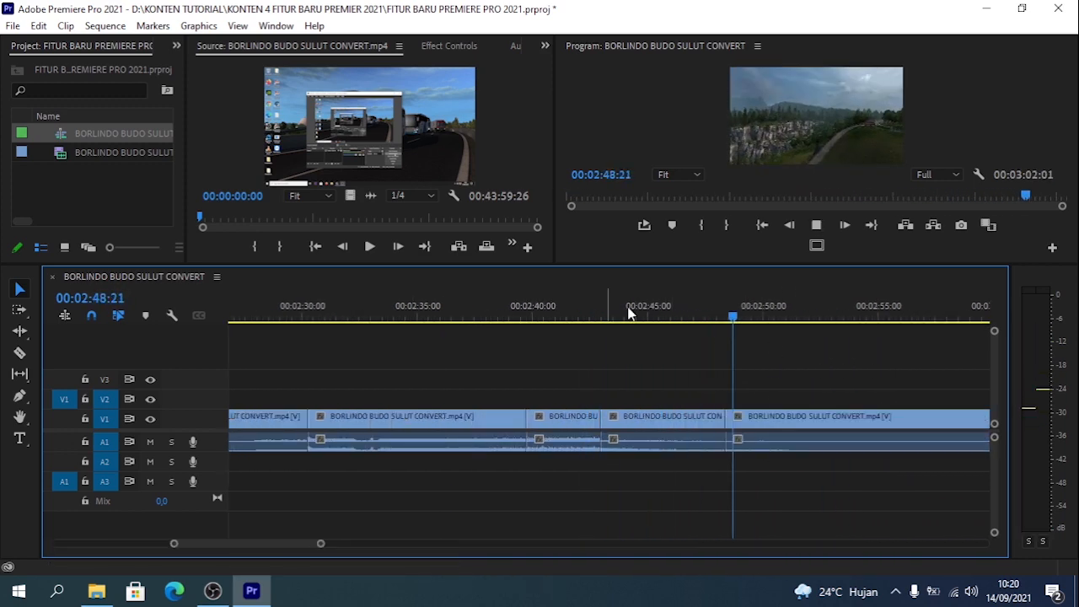
key(Delete)
key(minus)
- Look over the shortened sequence and examine the commands available for its clips
click(511, 317)
click(656, 317)
click(65, 26)
drag(447, 390, 550, 443)
click(66, 26)
click(259, 315)
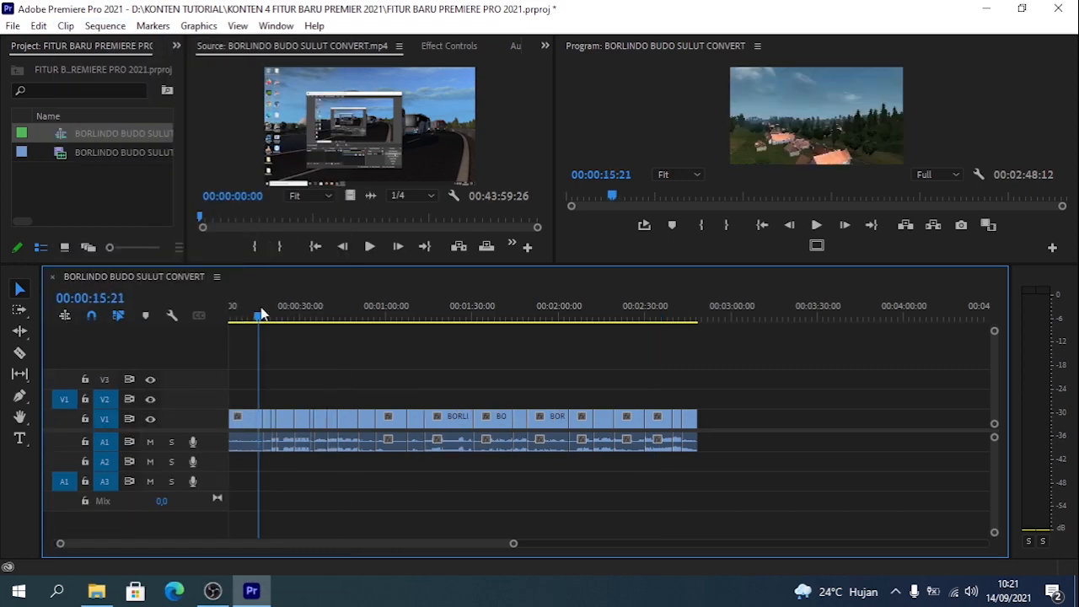
drag(425, 330, 255, 330)
click(547, 419)
key(grave)
click(1022, 8)
click(308, 62)
click(524, 271)
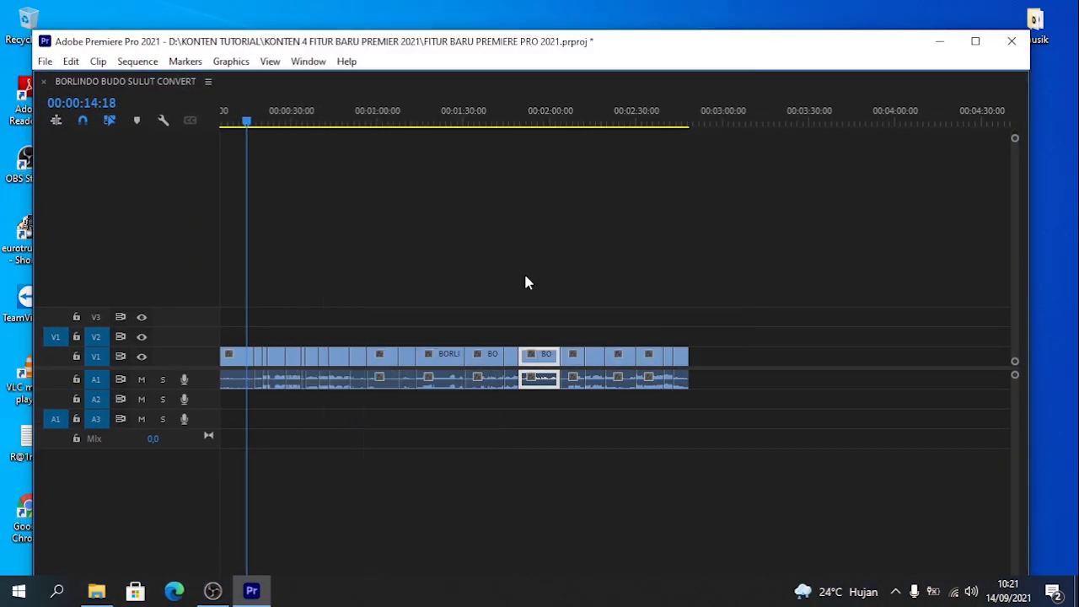
drag(253, 417, 101, 175)
click(446, 81)
drag(190, 96, 211, 96)
click(975, 42)
- Show where Scene Edit Detection is found for the selected clip and return to the sequence start
click(439, 363)
click(66, 26)
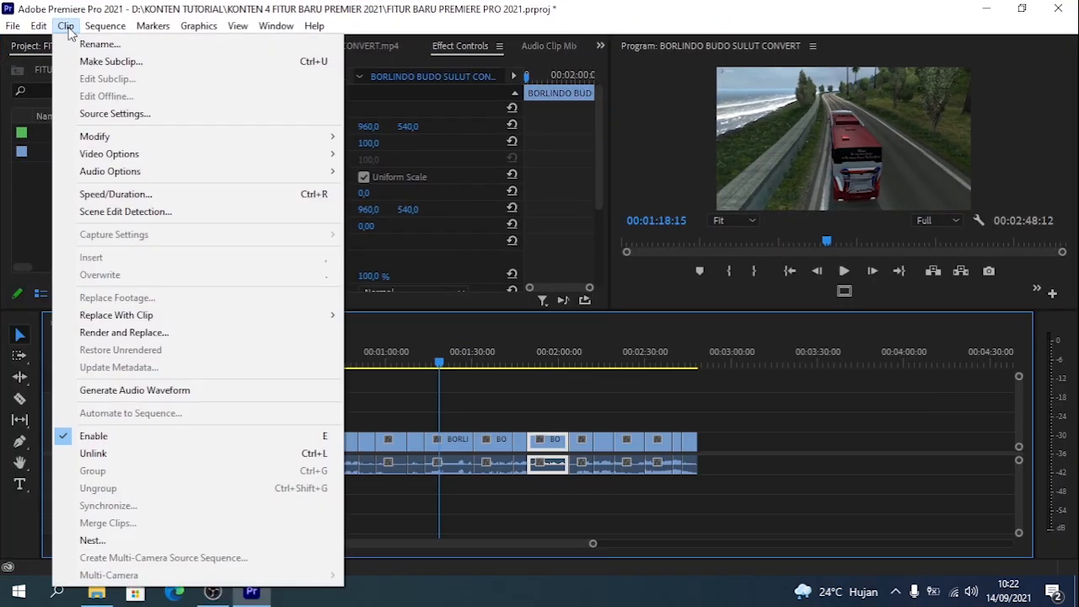
click(65, 26)
click(242, 363)
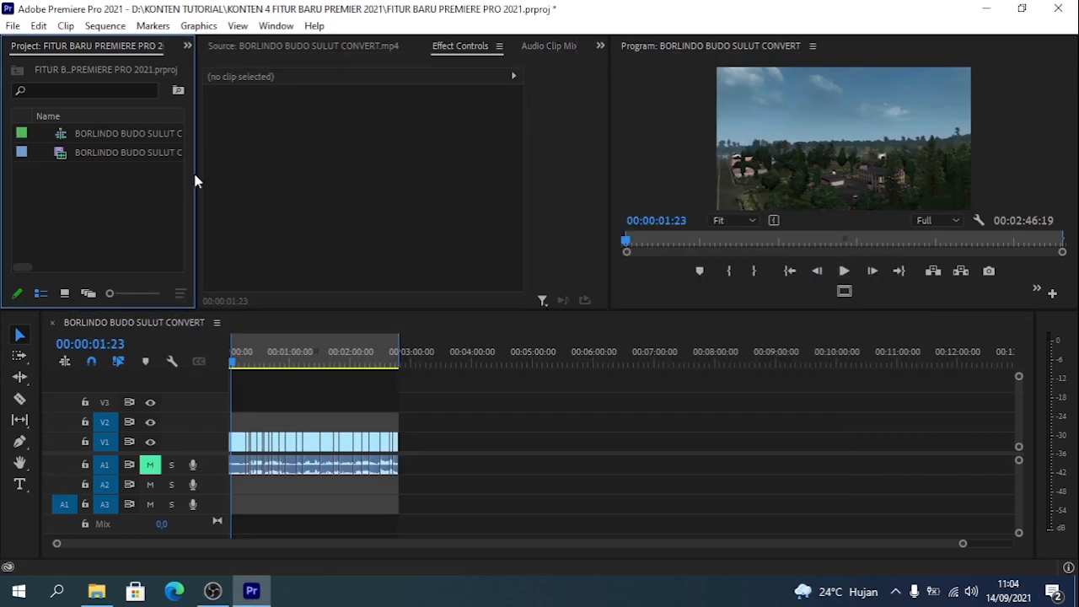
- Import DUBB BOR.wav from the KONTEN 4 FITUR BARU PREMIER 2021 folder inside KONTEN TUTORIAL on drive D
drag(195, 173, 263, 173)
right_click(142, 182)
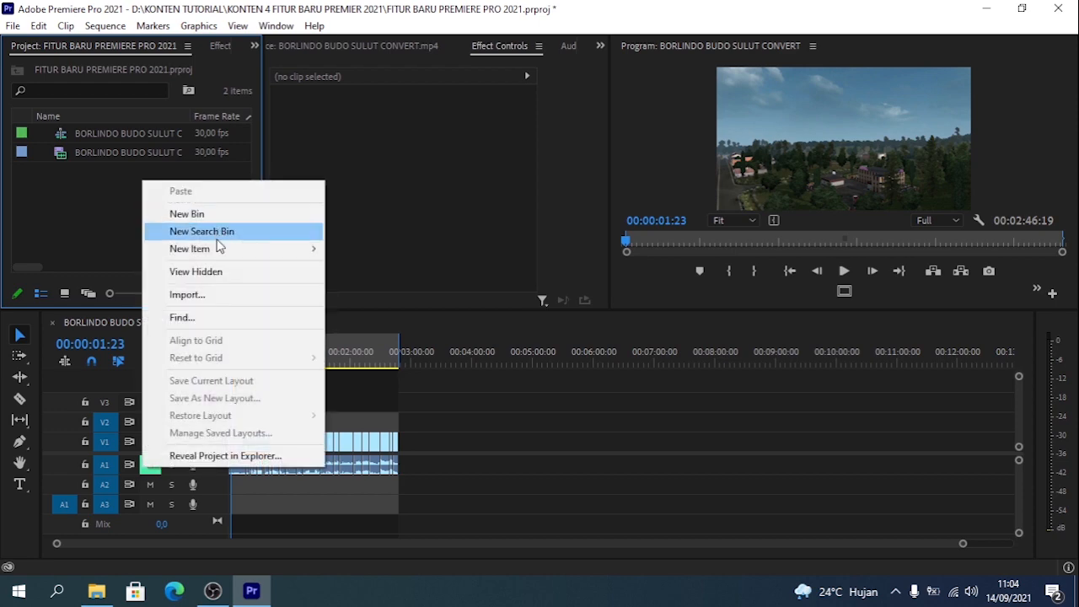
mouse_move(235, 258)
click(211, 297)
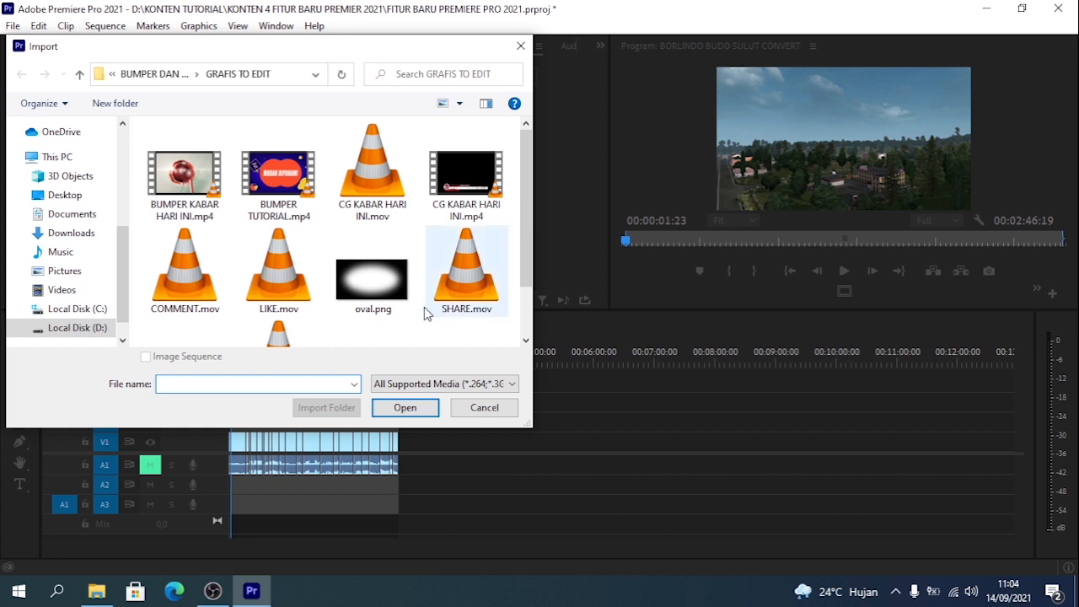
click(81, 335)
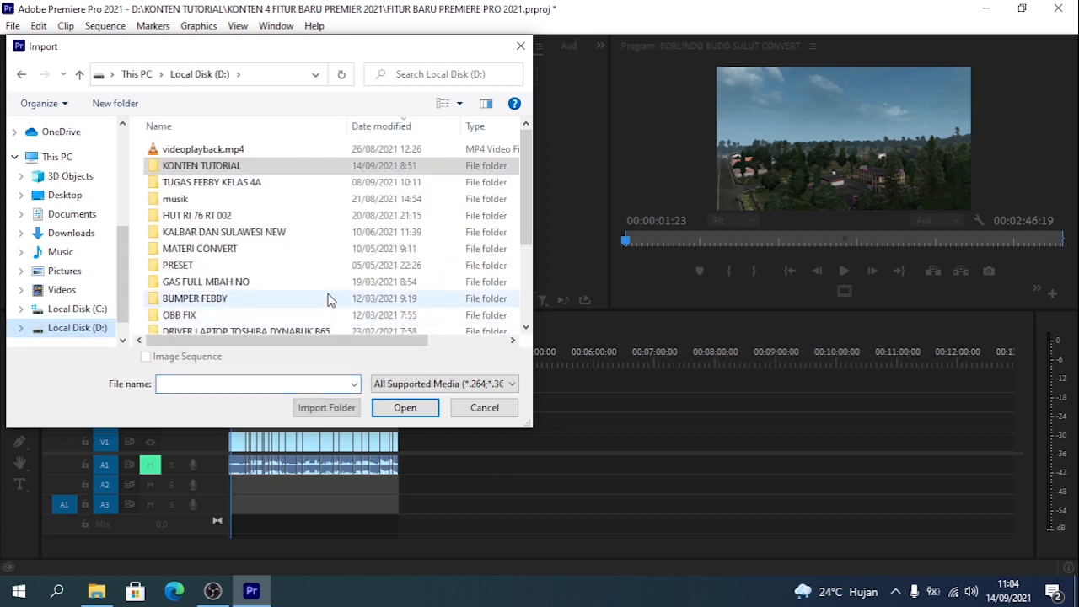
double_click(263, 174)
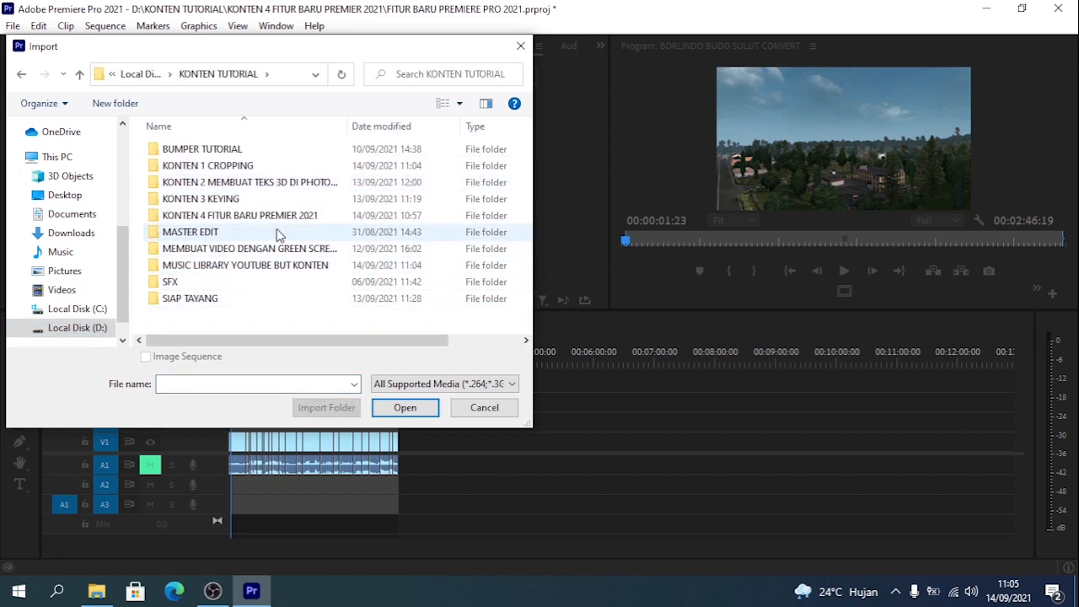
double_click(211, 215)
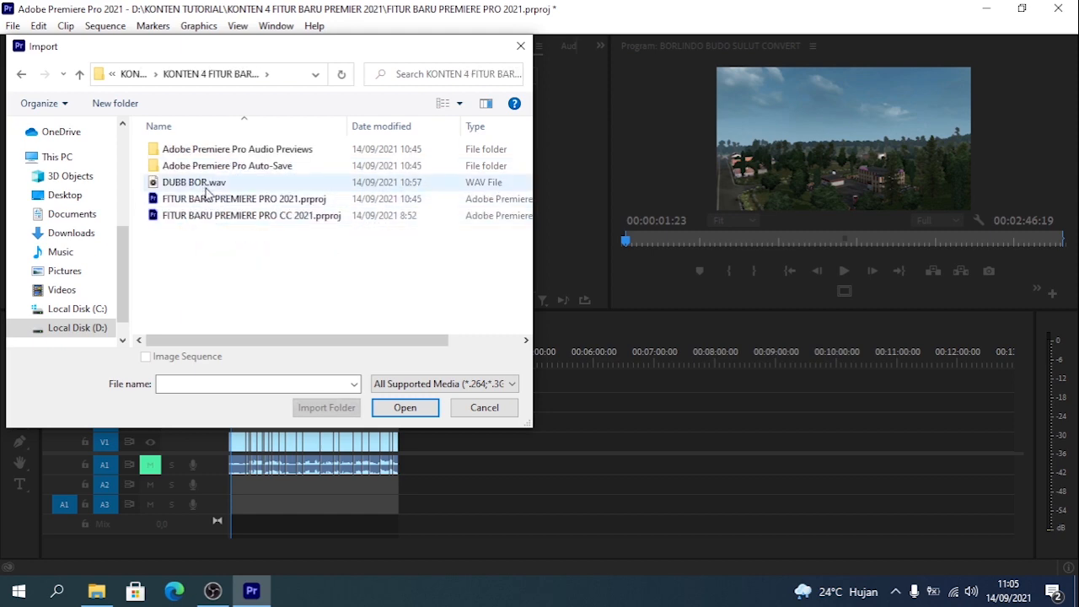
click(206, 188)
click(393, 406)
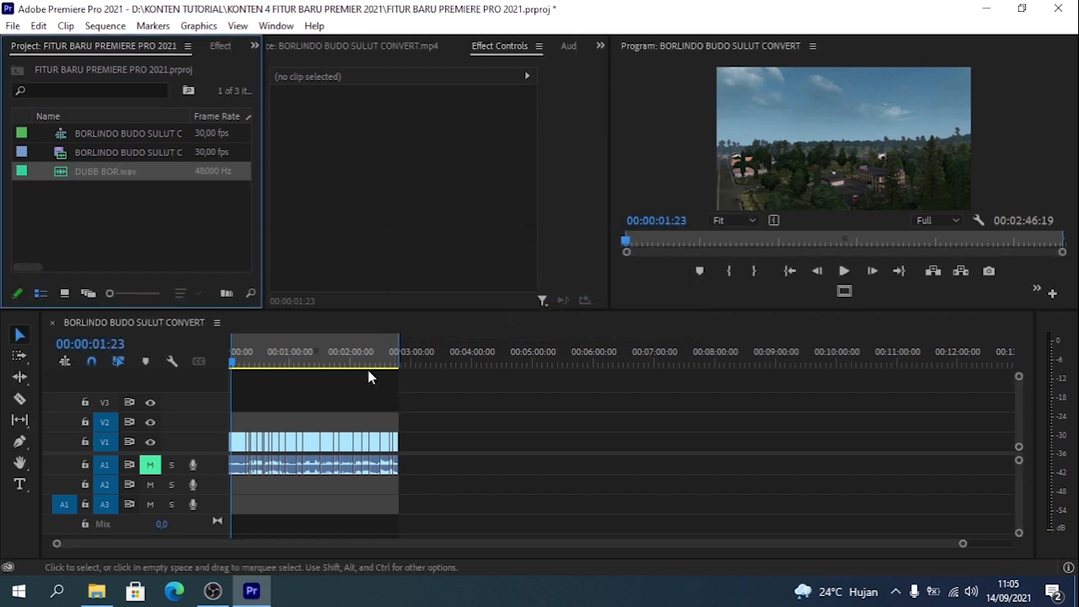
- Place DUBB BOR.wav on track A2 at 00:00:01:23 and clear the sequence's in and out points
double_click(63, 170)
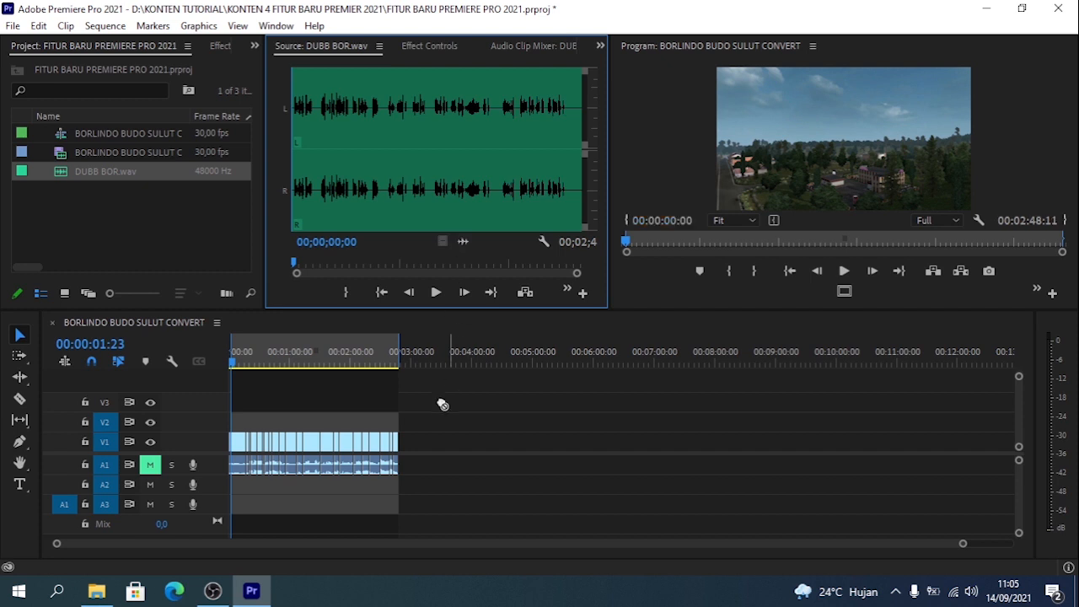
drag(443, 405, 245, 496)
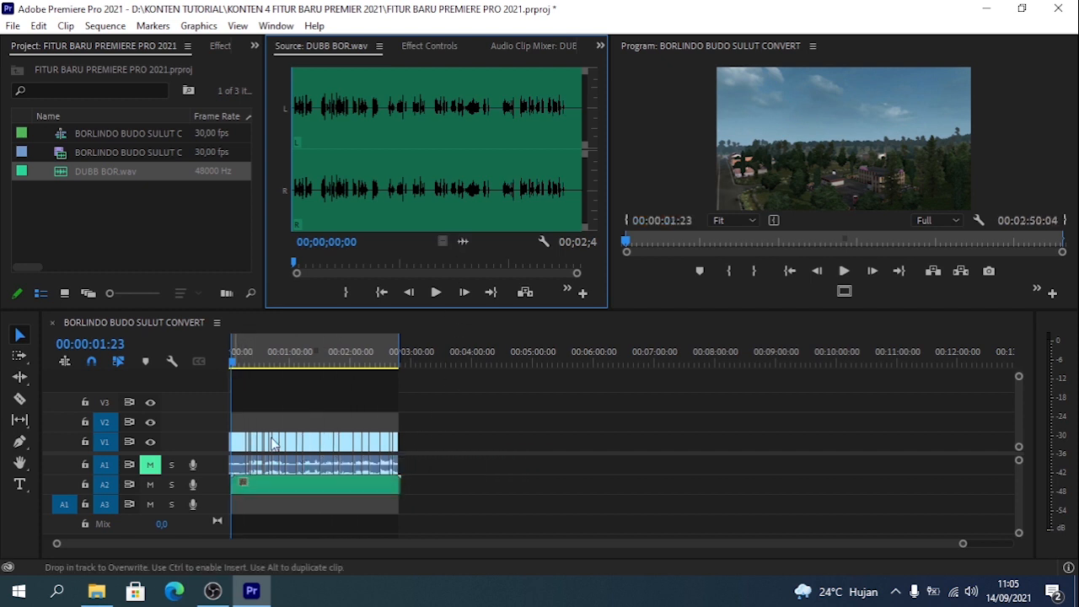
right_click(310, 353)
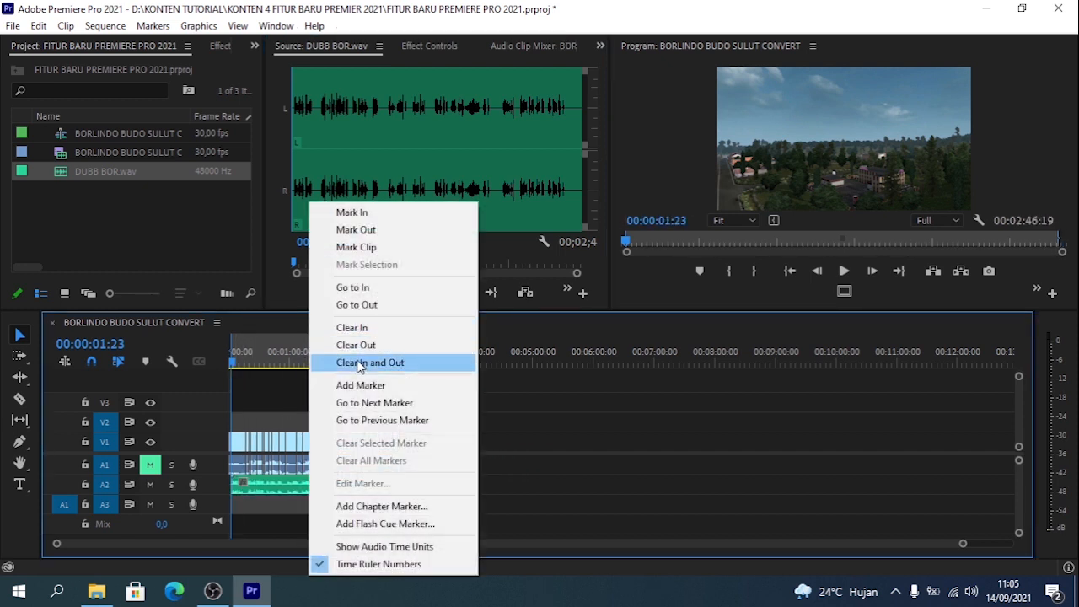
click(361, 363)
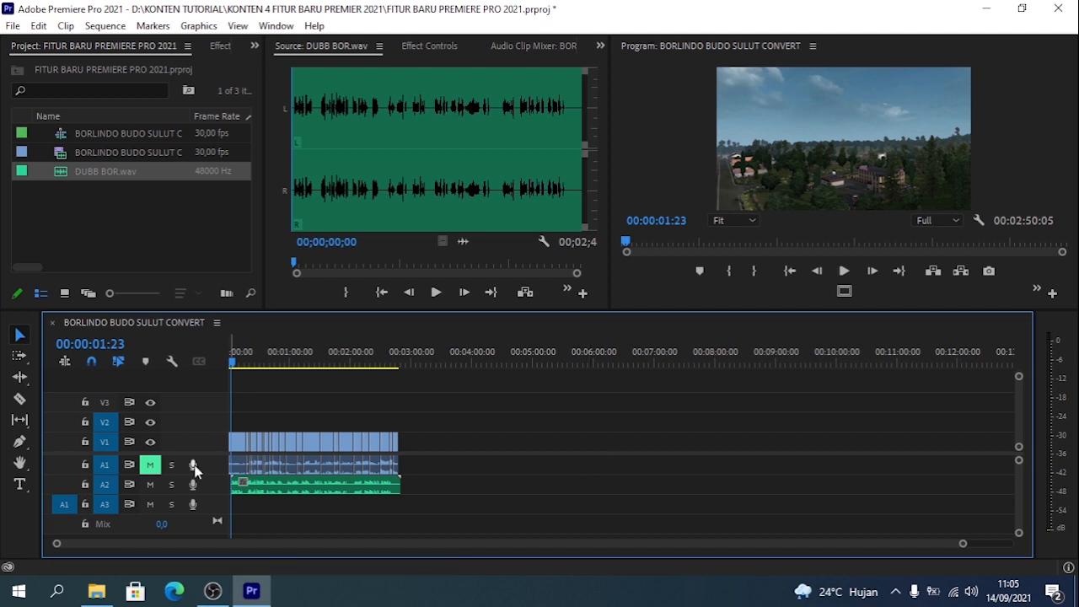
- Play back the voice-over with the footage from 00:00:03:08
key(equal)
key(equal)
key(equal)
key(equal)
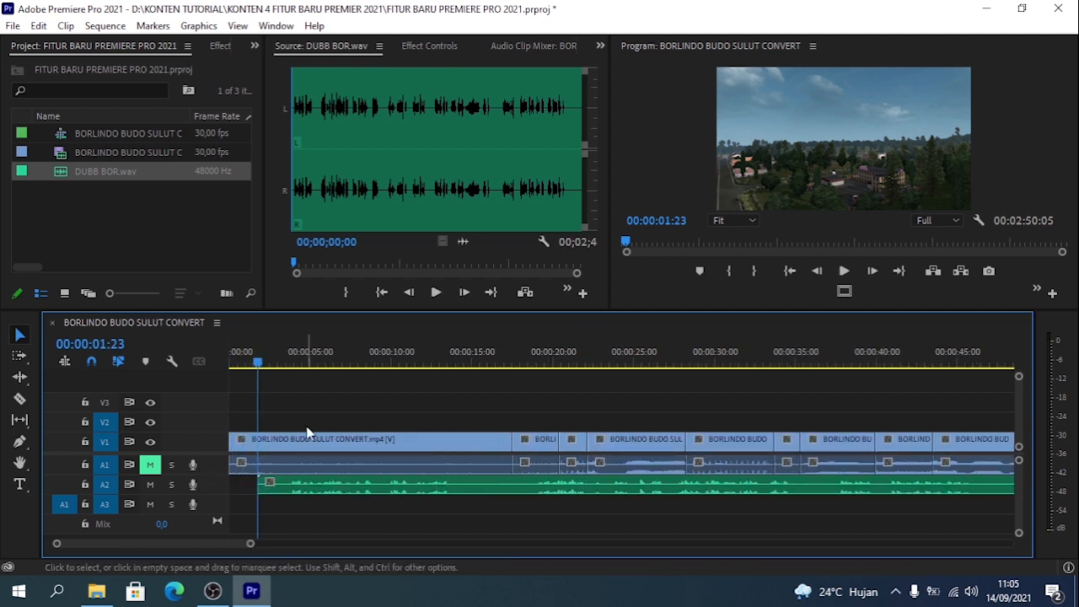
drag(293, 361, 285, 400)
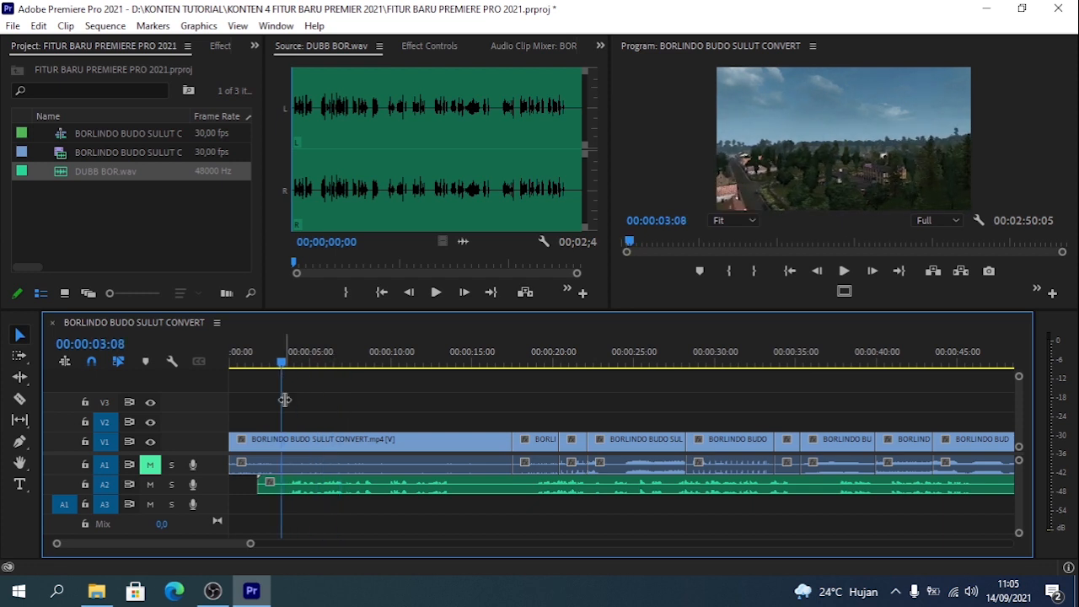
key(space)
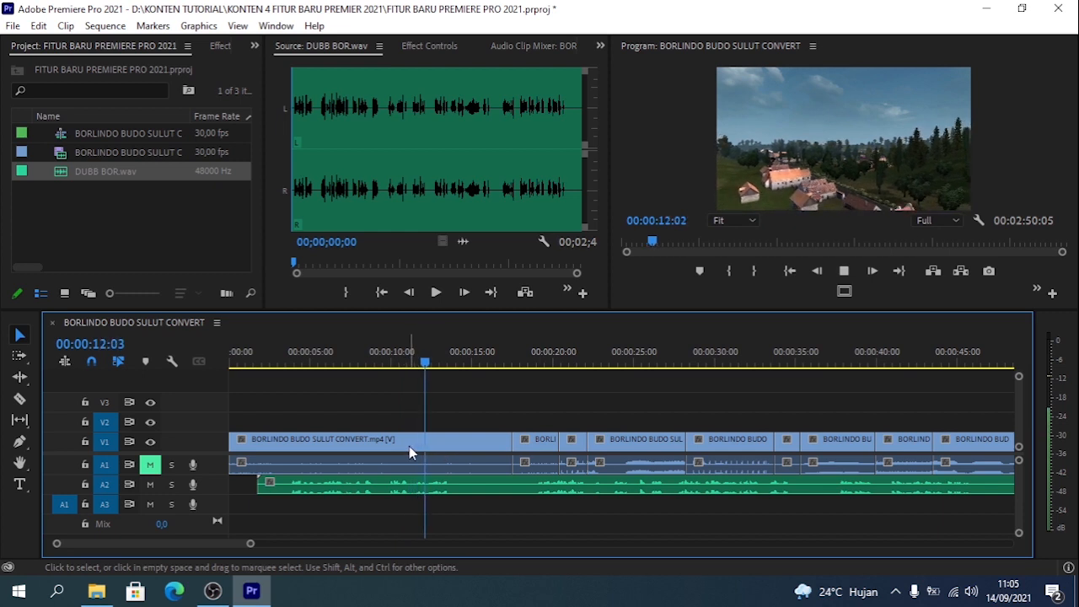
- Split the voice-over on A2 at 00:00:13:19 and 00:00:19:00 and delete the silent piece between
click(480, 488)
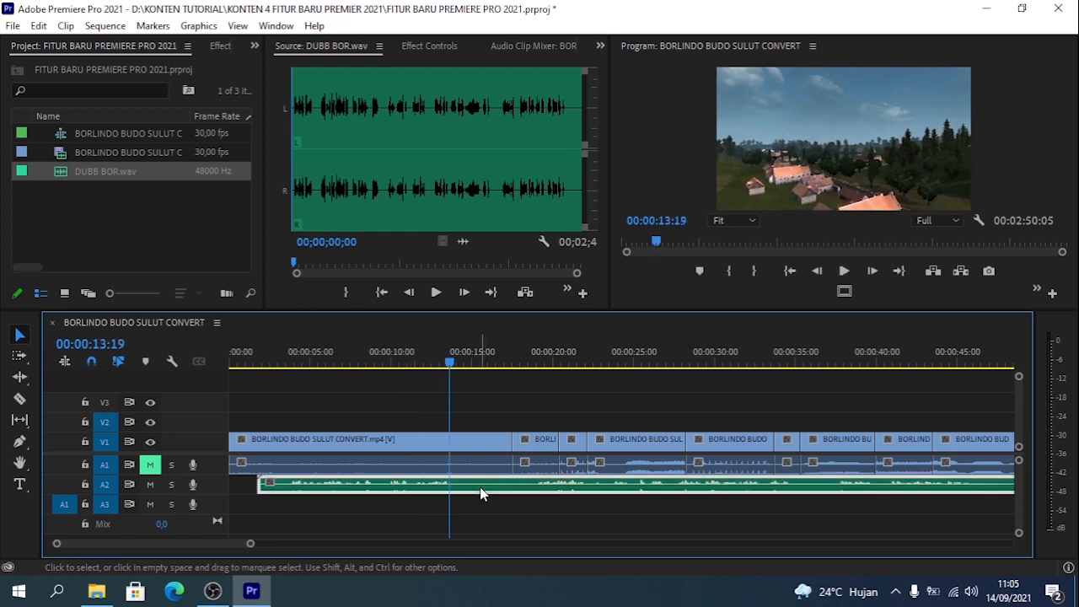
scroll(481, 494, up, 4)
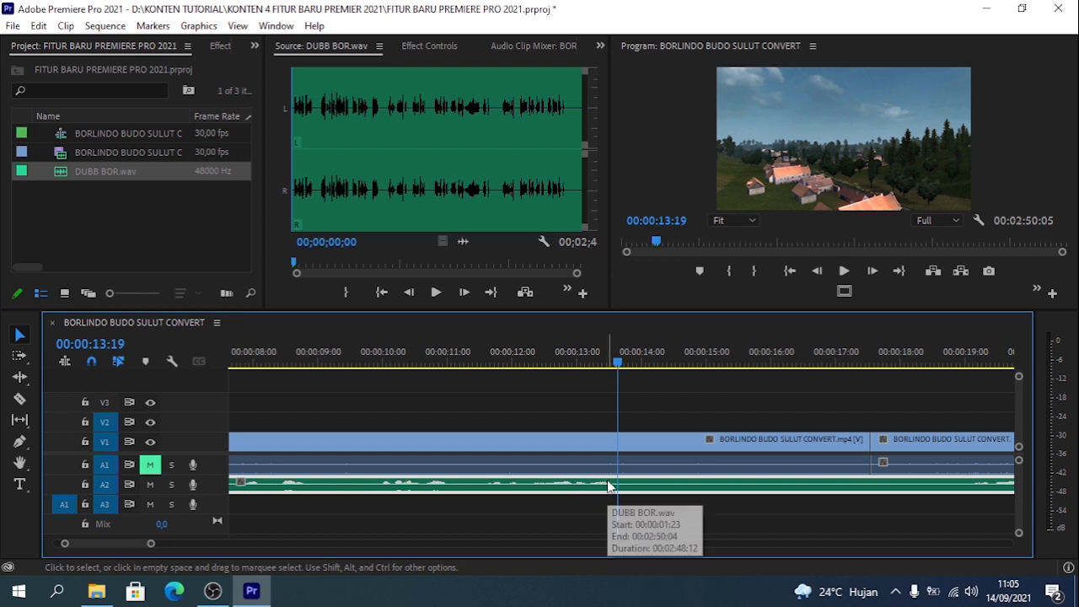
key(ctrl+k)
drag(944, 358, 964, 358)
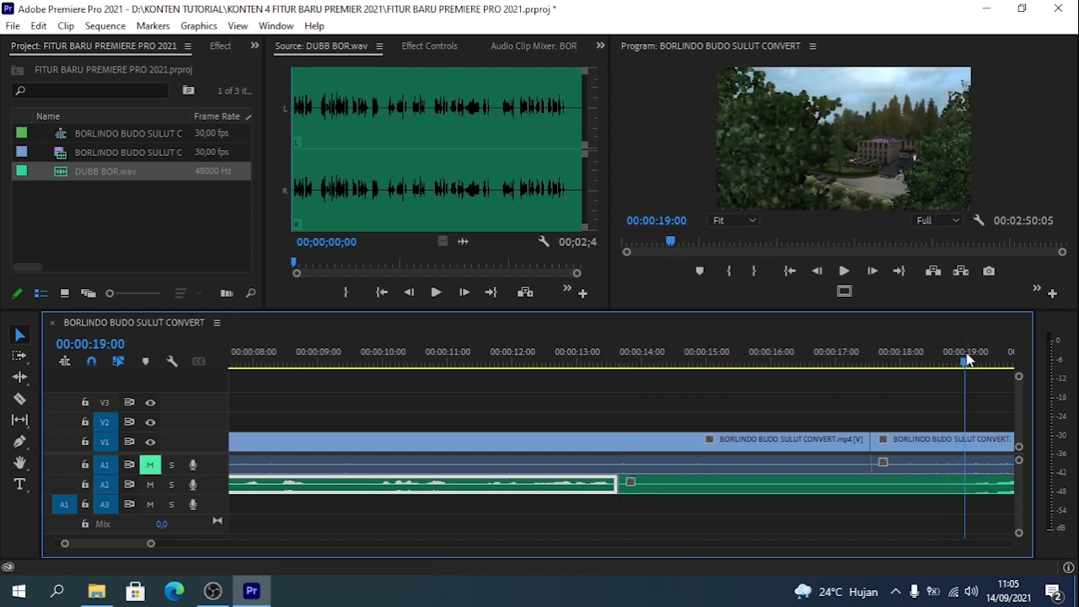
click(899, 494)
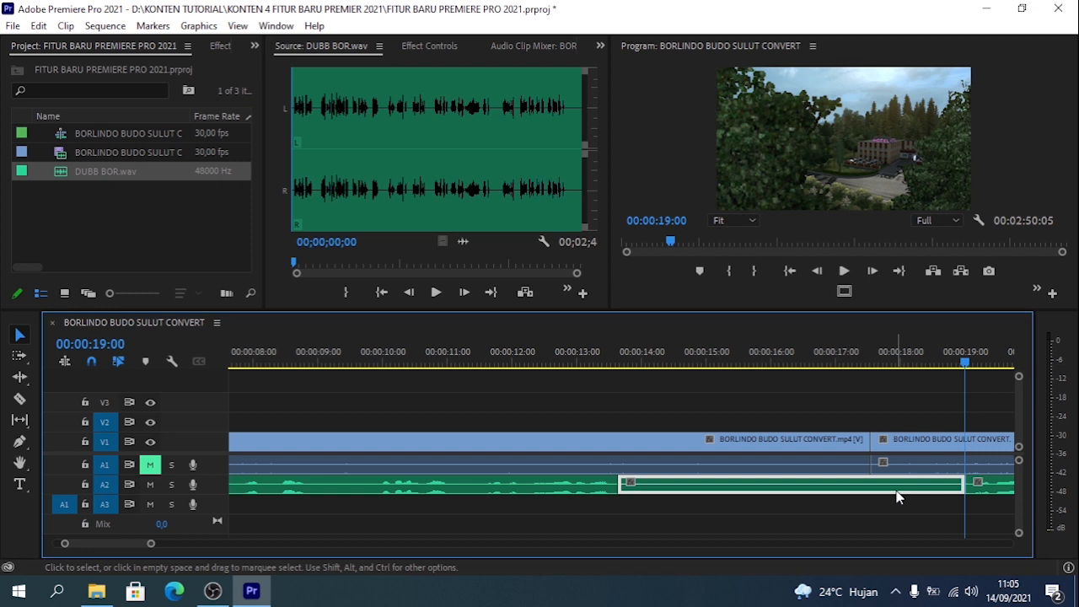
key(Delete)
scroll(893, 497, down, 4)
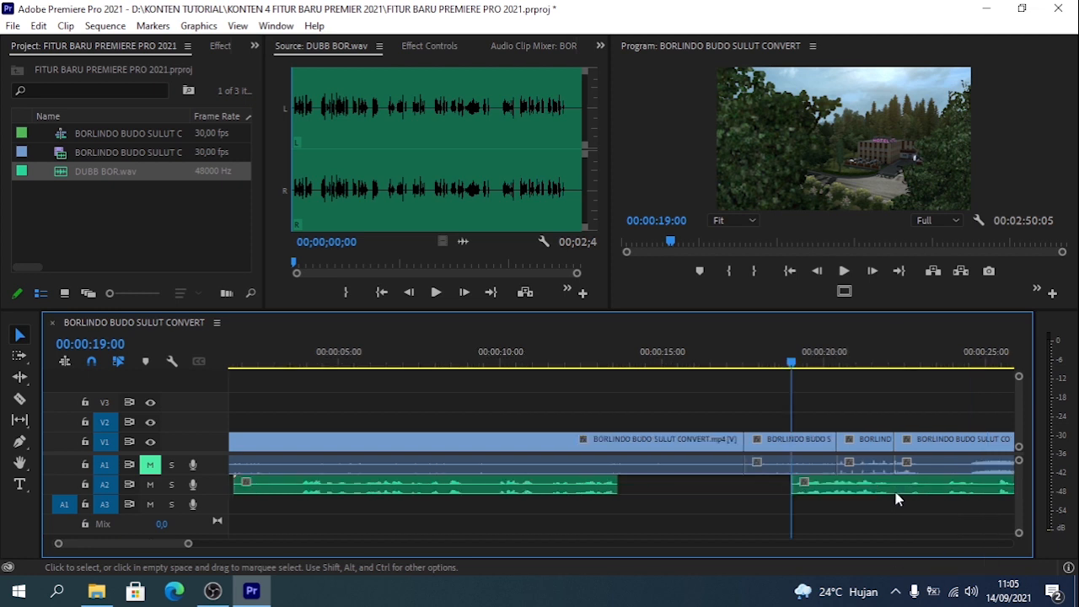
- Remove the voice-over section between about 00:00:35 and 00:00:37 and split the audio at 00:00:33:03
key(space)
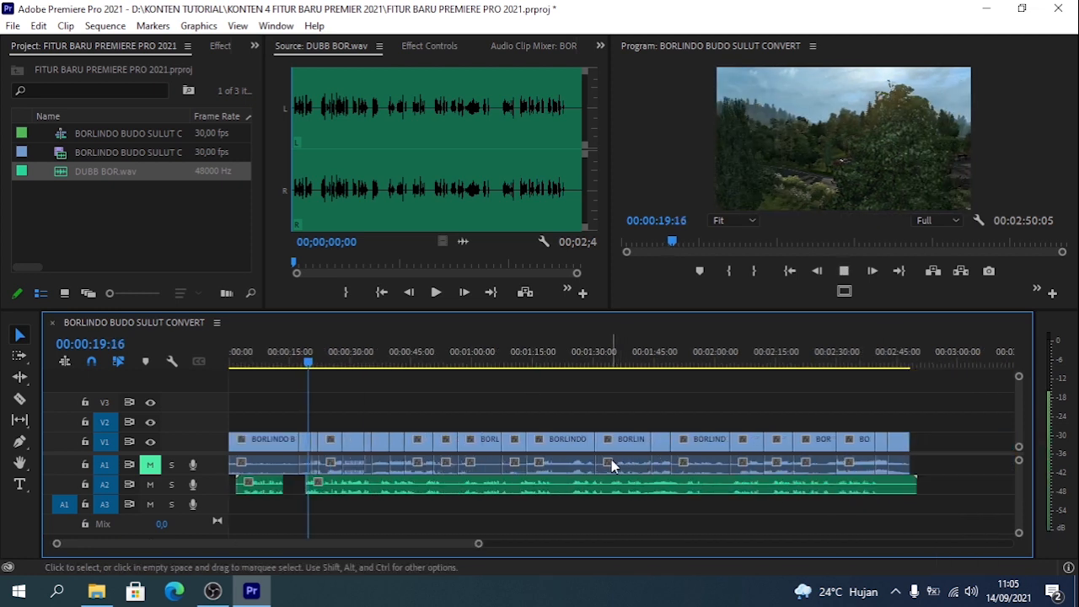
scroll(611, 460, up, 4)
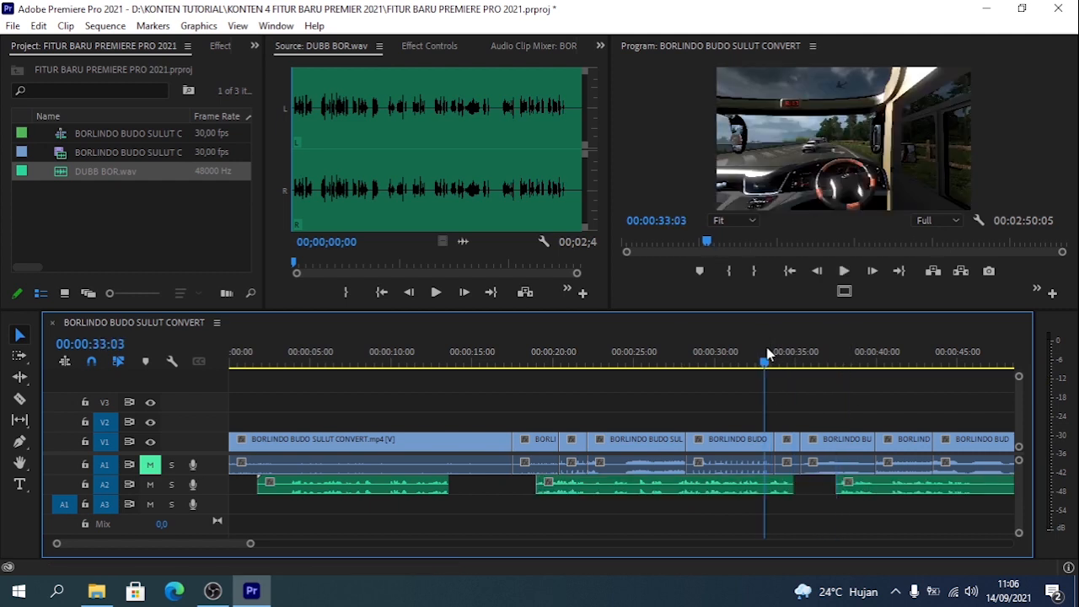
key(ctrl+k)
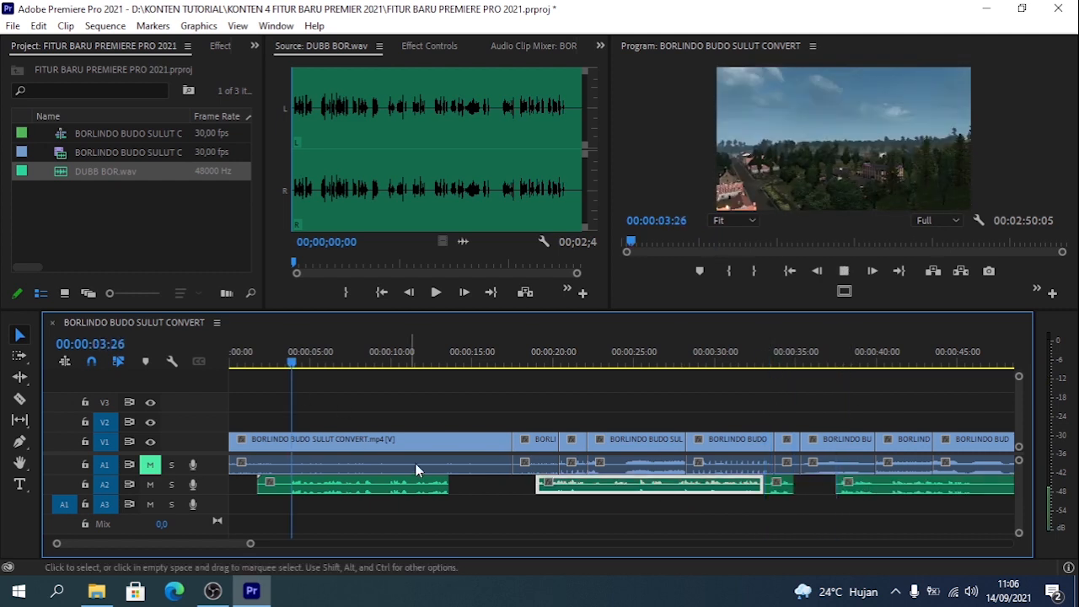
- Split the opening voice-over near 00:00:05:23 and at 00:00:07:02 and remove the piece between the cuts
key(=)
key(space)
key(Left)
key(Left)
key(Left)
key(Left)
key(Left)
key(Left)
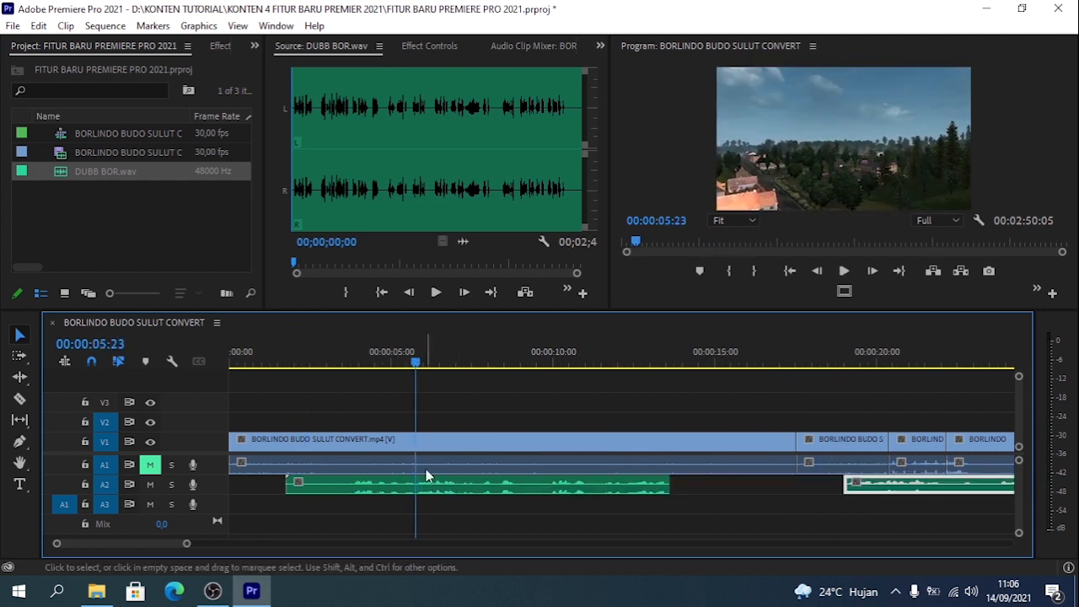
click(429, 486)
key(ctrl+k)
key(space)
key(space)
click(491, 485)
click(525, 508)
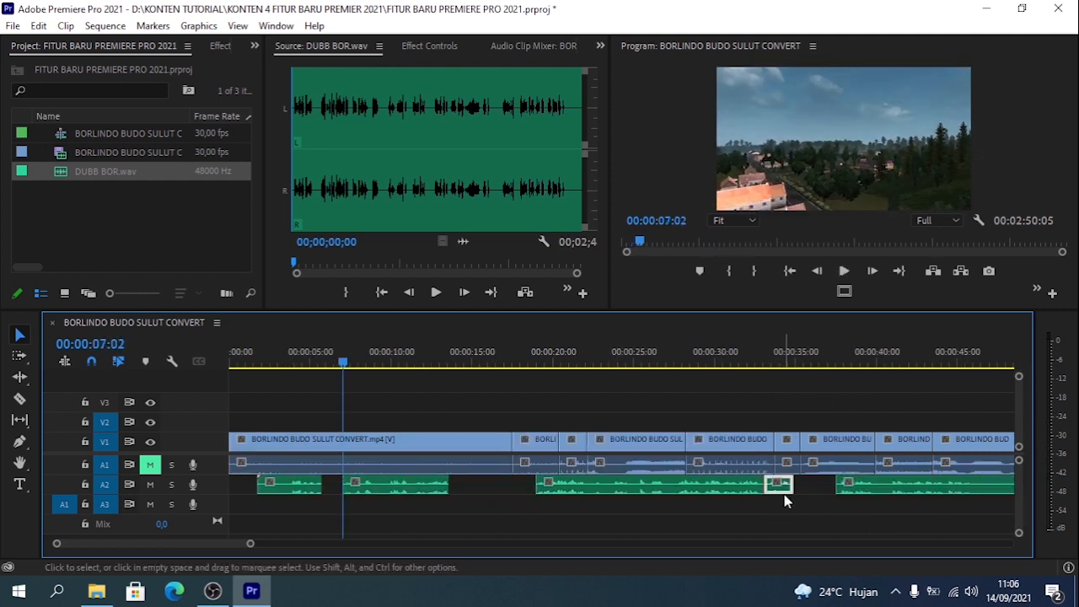
- Place a short voice-over piece on A3, trim it, and move it into the A2 gap around 00:00:06
key(=)
drag(734, 508, 766, 508)
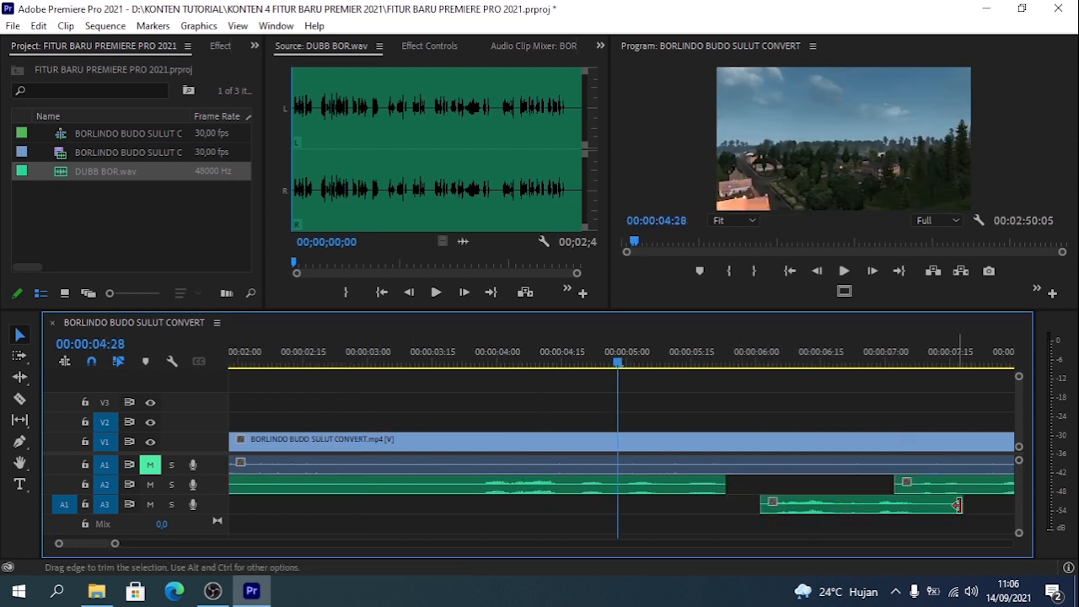
drag(960, 507, 778, 484)
key(backslash)
key(space)
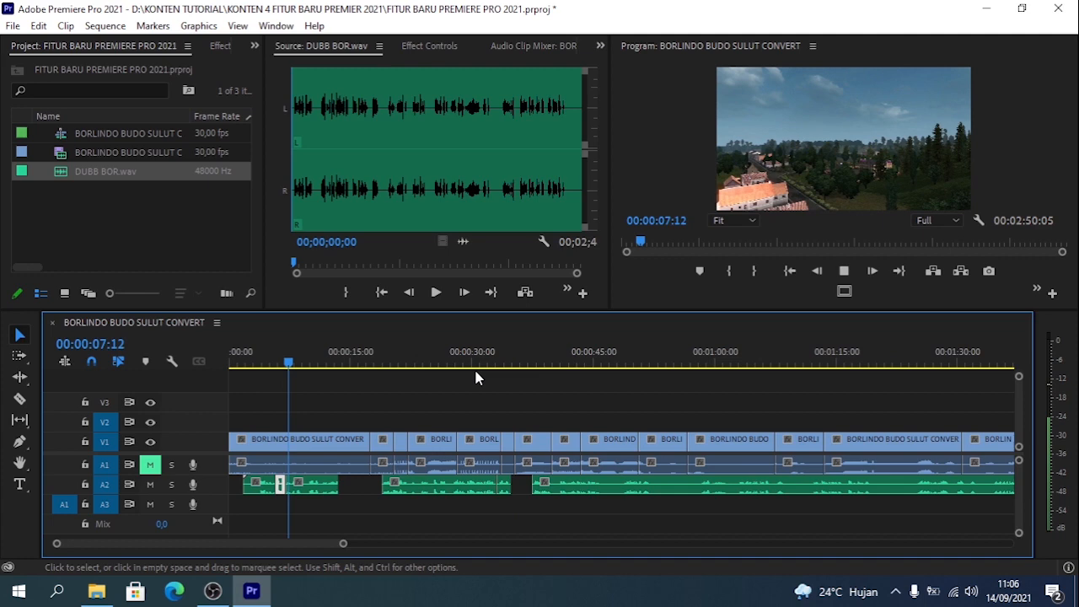
- Turn off targeting for V1 and A1 and split the A2 voice-over at 00:00:46:07
click(501, 506)
click(530, 361)
key(space)
key(=)
key(=)
scroll(709, 393, down, 1)
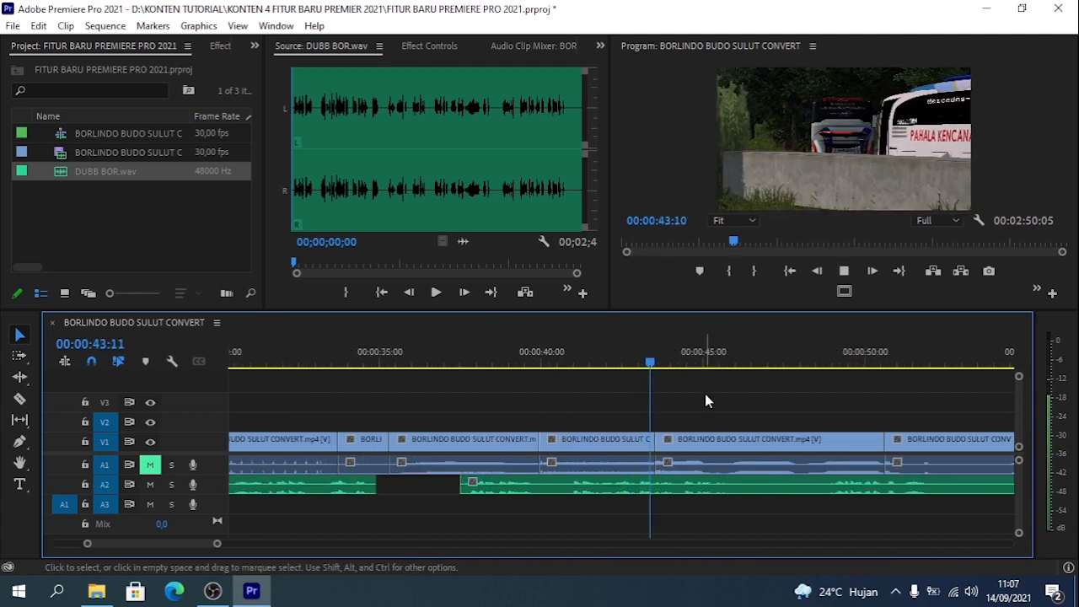
drag(594, 356, 566, 355)
click(743, 360)
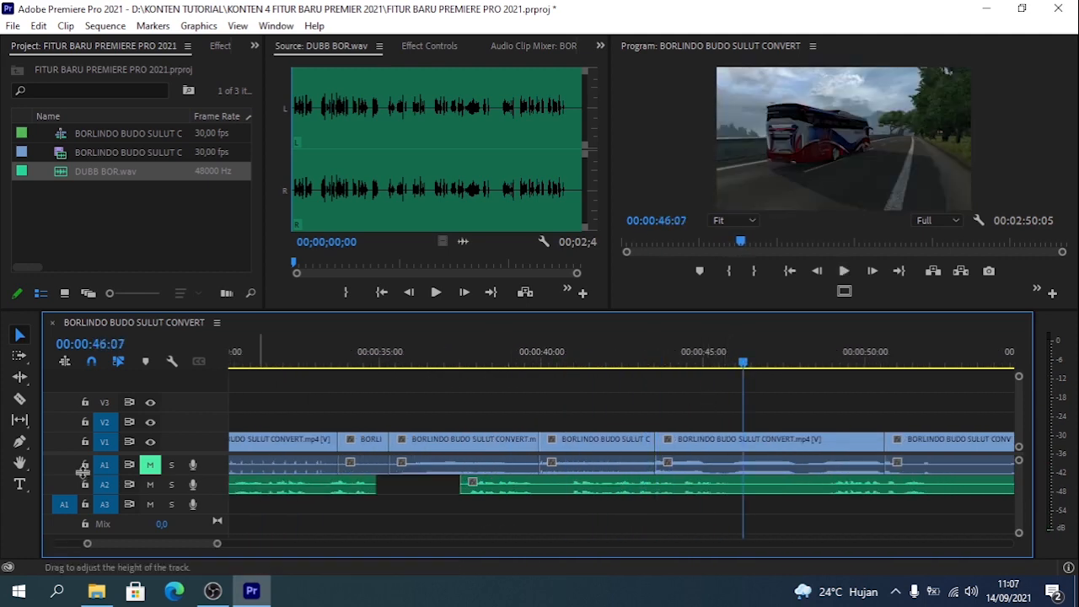
click(105, 442)
click(104, 465)
key(ctrl+k)
- Move the voice-over piece before the cut earlier on A2 to start near 00:00:35:10, then play it back
drag(586, 487, 515, 487)
click(326, 358)
key(space)
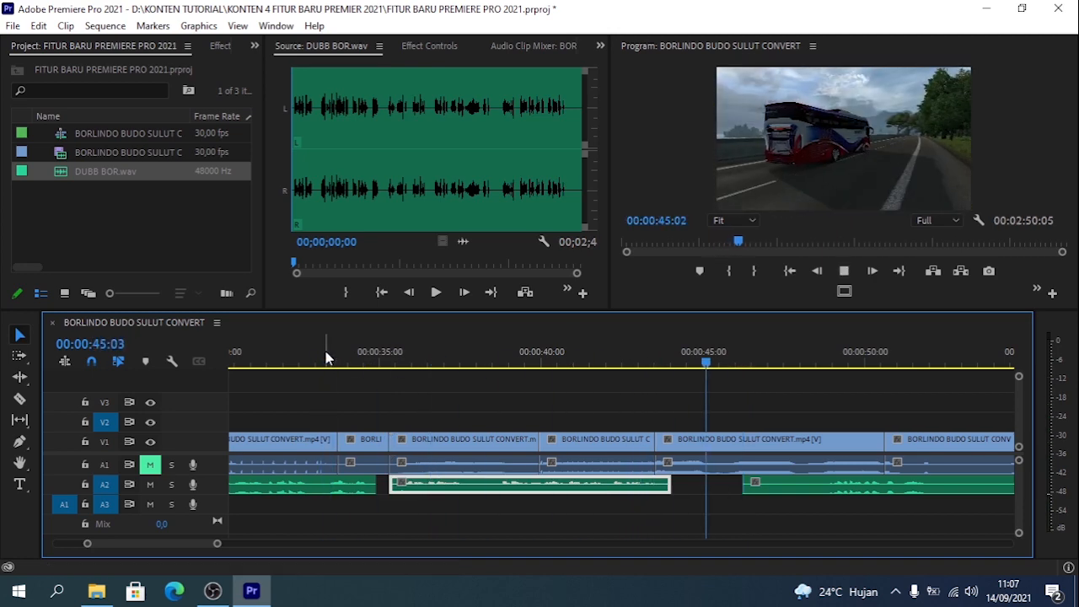
- Move the remaining voice-over on A2 later so it starts near 00:00:49 and listen to the result
click(826, 359)
drag(743, 485, 873, 484)
key(space)
key(minus)
key(space)
- Split the voice-over near 00:00:52 and shift the remainder to start at about 00:00:58
click(814, 489)
key(ctrl+k)
click(870, 362)
key(space)
key(minus)
key(minus)
- Cut out the A2 voice-over section between about 00:01:09 and 00:01:11:15
click(554, 362)
key(equal)
key(equal)
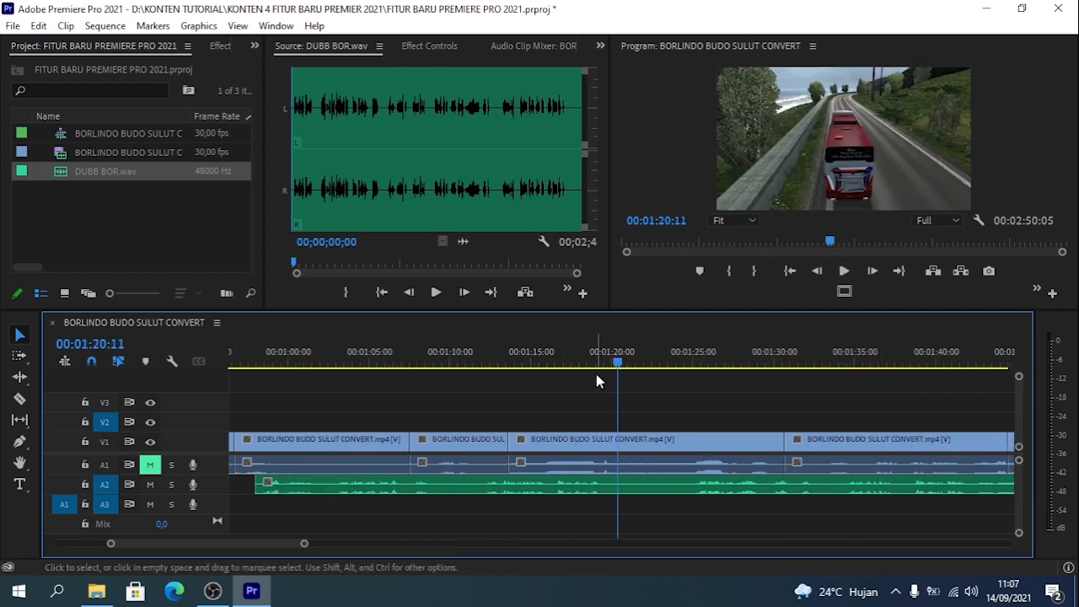
click(435, 362)
key(ctrl+k)
click(474, 361)
key(ctrl+k)
click(456, 485)
key(Delete)
- Mark in at 00:01:19:14 and out near 00:01:24:20 and lift that section from the voice-over
drag(609, 362, 602, 361)
key(i)
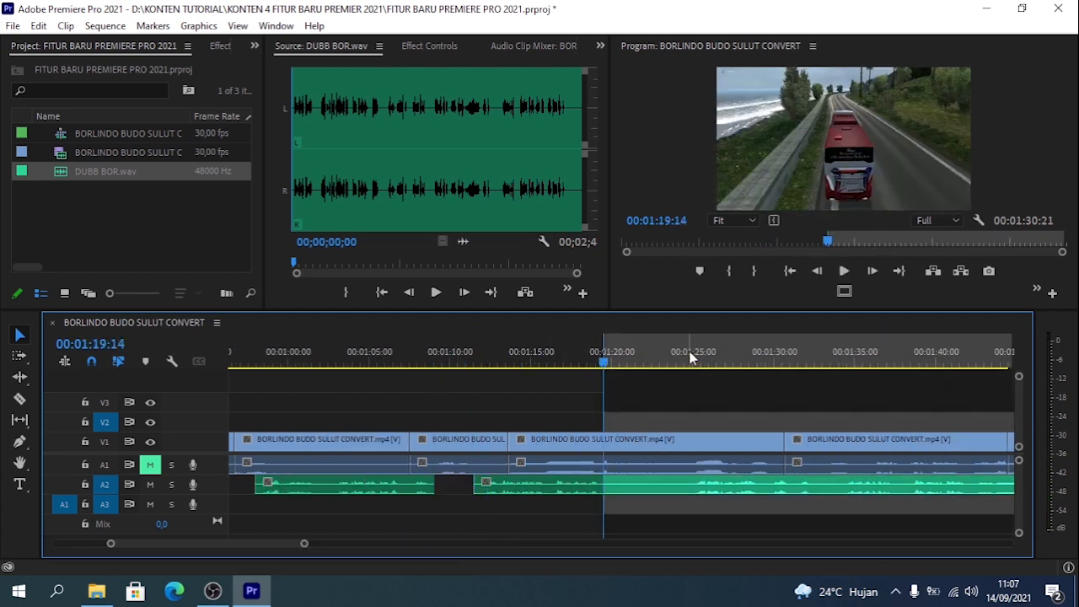
click(686, 361)
key(o)
key(semicolon)
key(minus)
- Mark in near 00:01:57 and out at 00:02:03:13 and lift that section from the voice-over
click(914, 362)
key(i)
click(967, 362)
key(o)
key(semicolon)
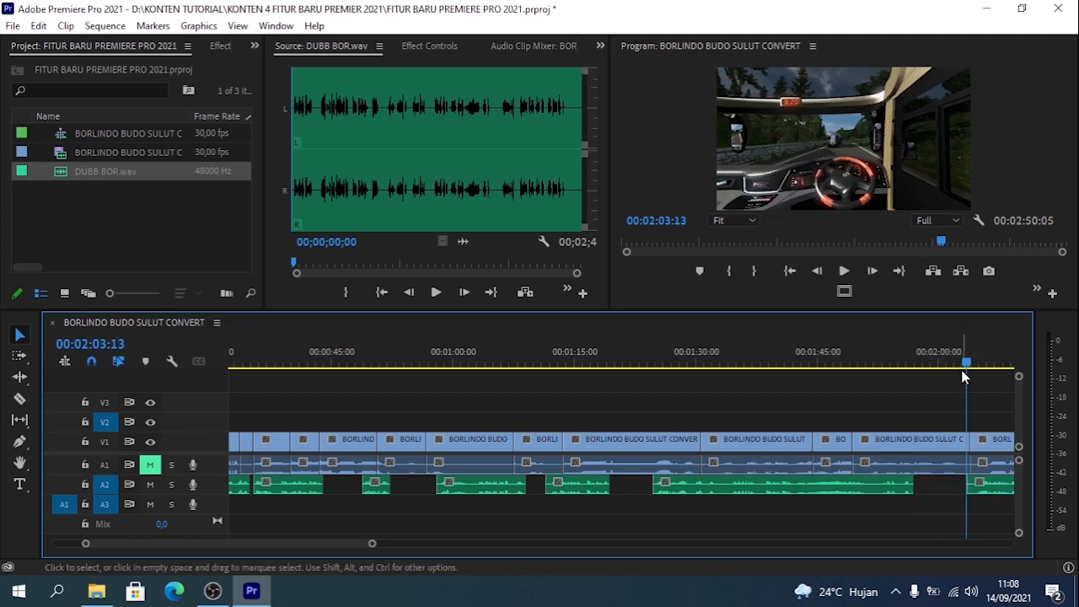
- Split the voice-over at 00:02:41:03 and remove its remaining tail
key(minus)
click(882, 362)
click(870, 489)
key(ctrl+k)
click(902, 489)
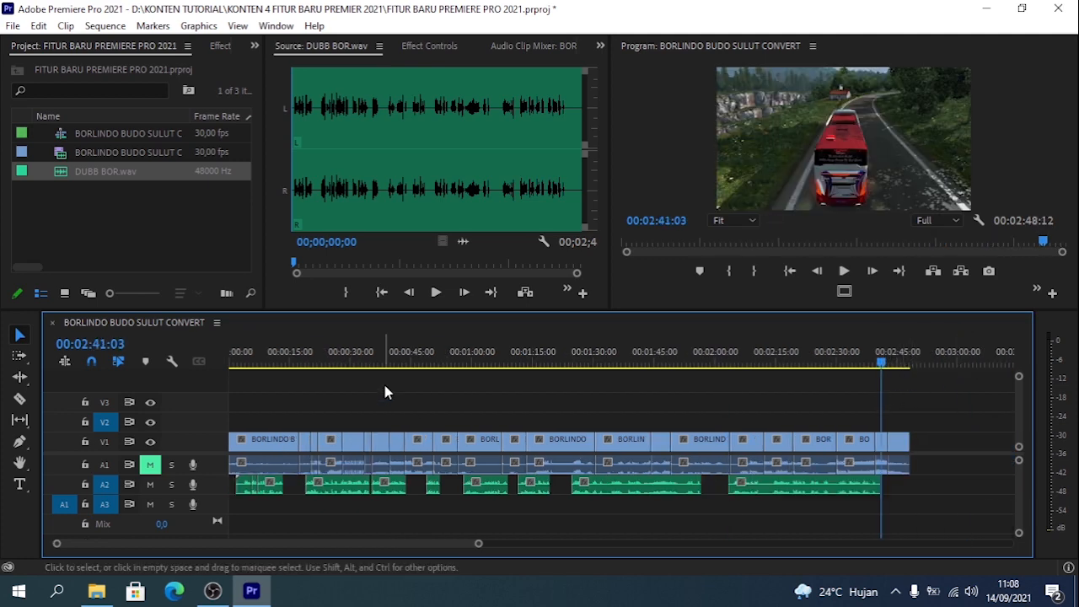
- Import Life – Roa (No Copyright Music).mp4 from the MUSIC LIBRARY YOUTUBE BUT KONTEN folder inside KONTEN TUTORIAL
drag(277, 362, 611, 466)
right_click(209, 228)
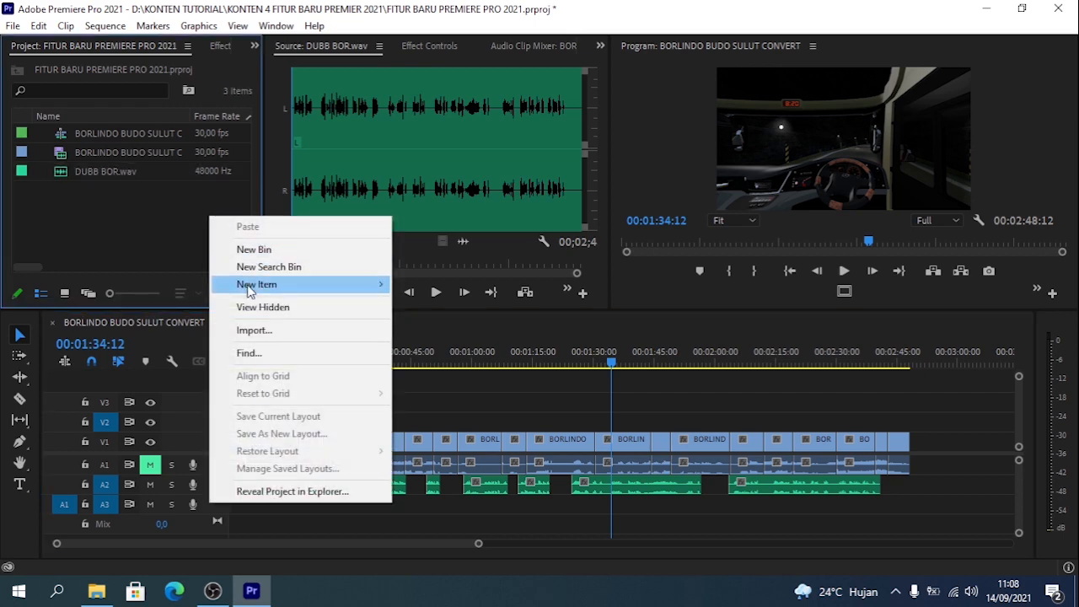
click(257, 331)
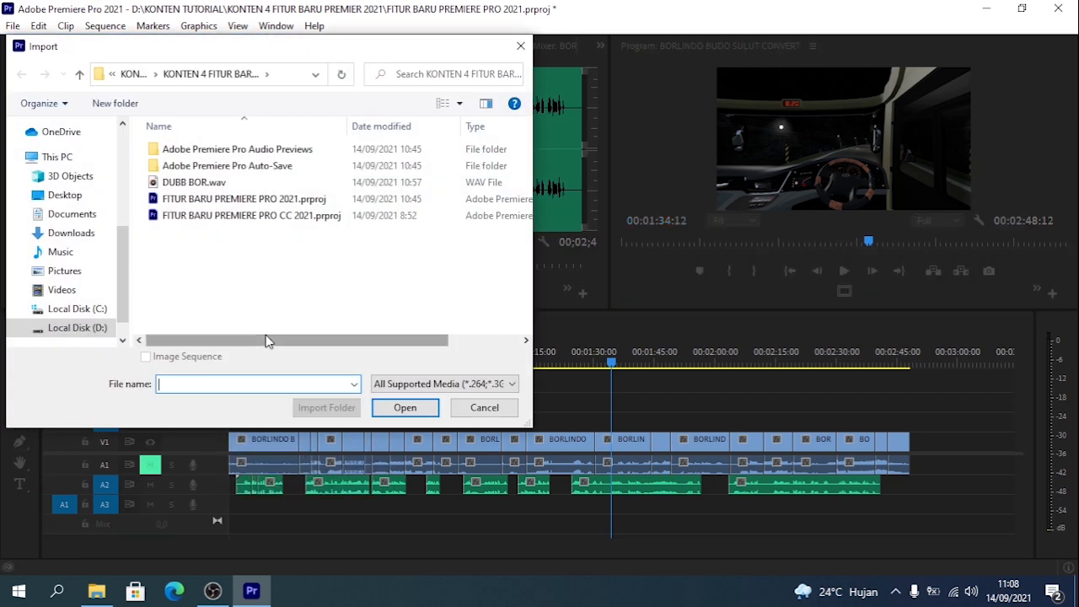
click(75, 327)
double_click(226, 167)
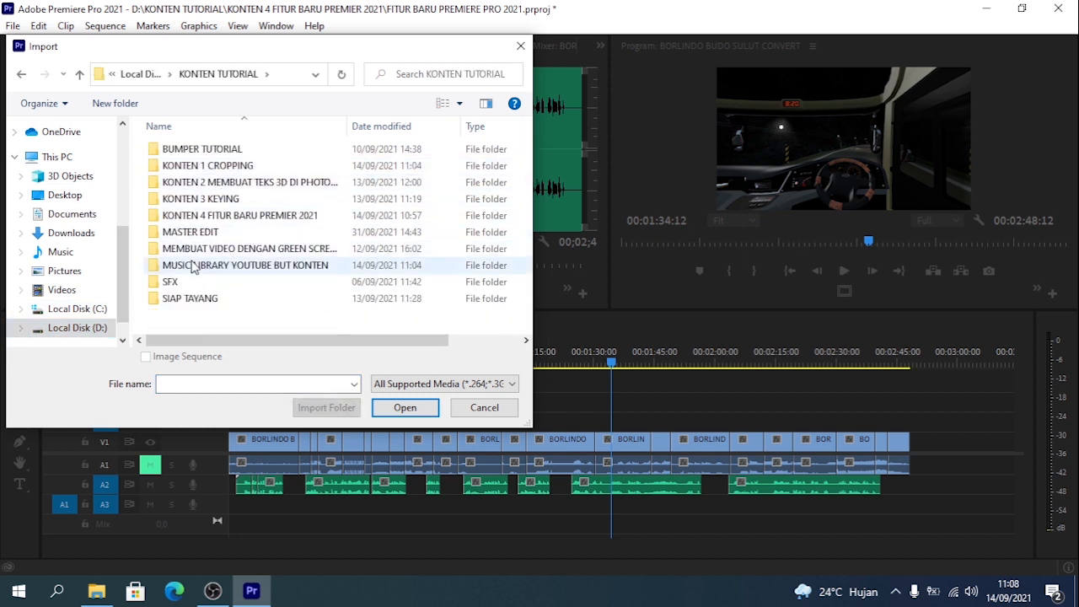
click(211, 266)
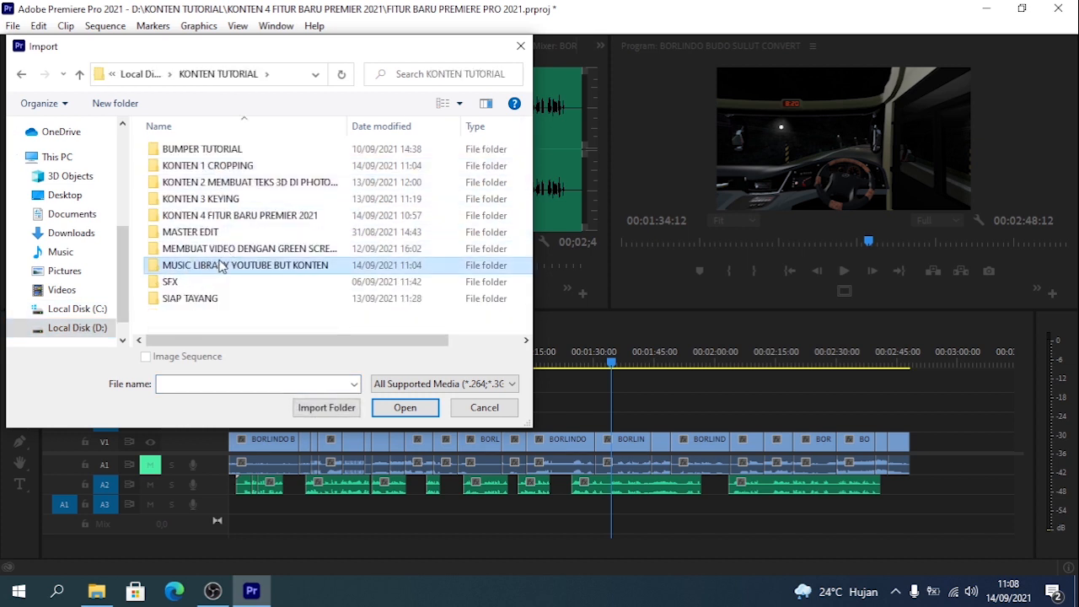
double_click(221, 267)
click(286, 282)
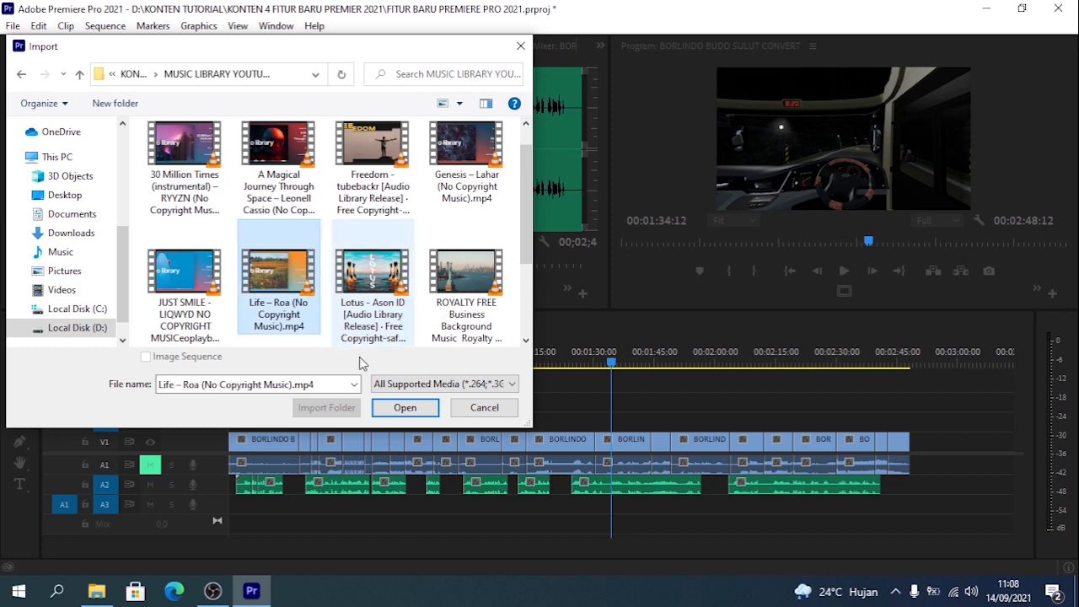
click(405, 407)
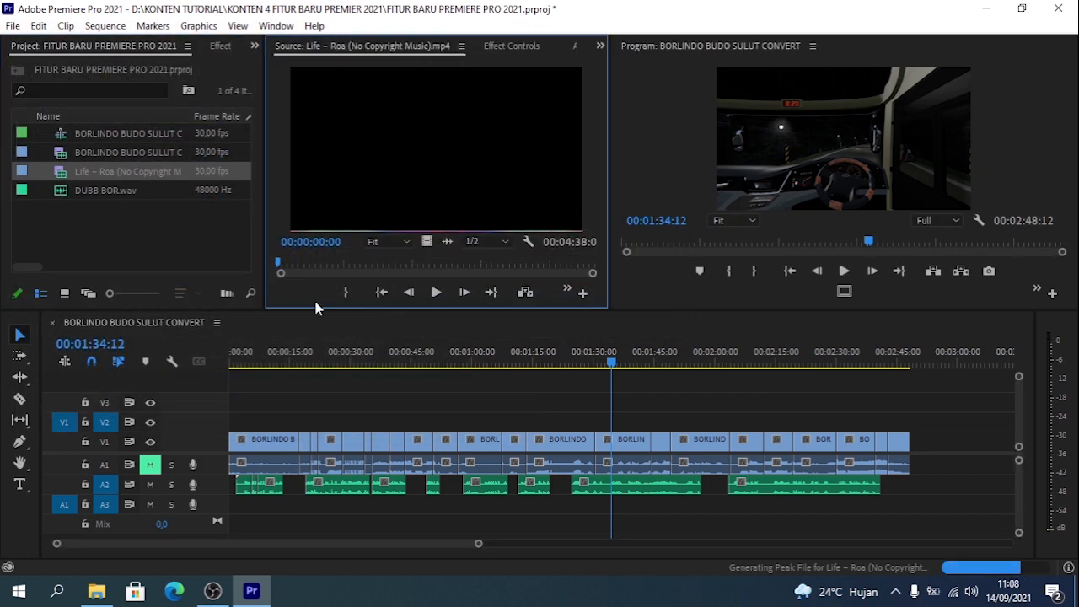
- Place only the music's audio from 00:00:24:27 onward on A3 at the sequence start, with a default transition at its head
key(space)
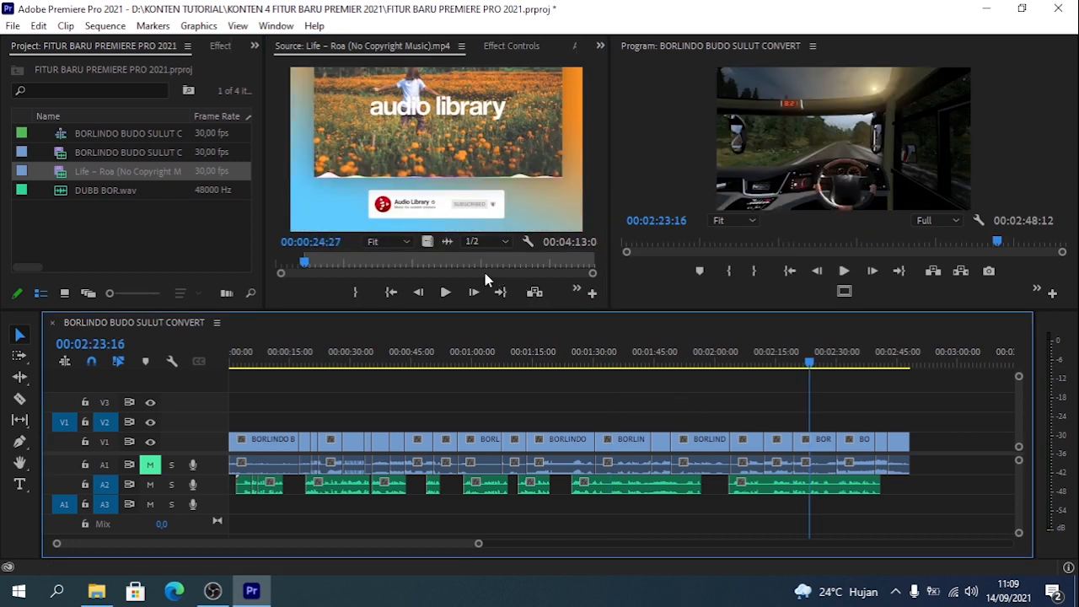
drag(448, 243, 400, 506)
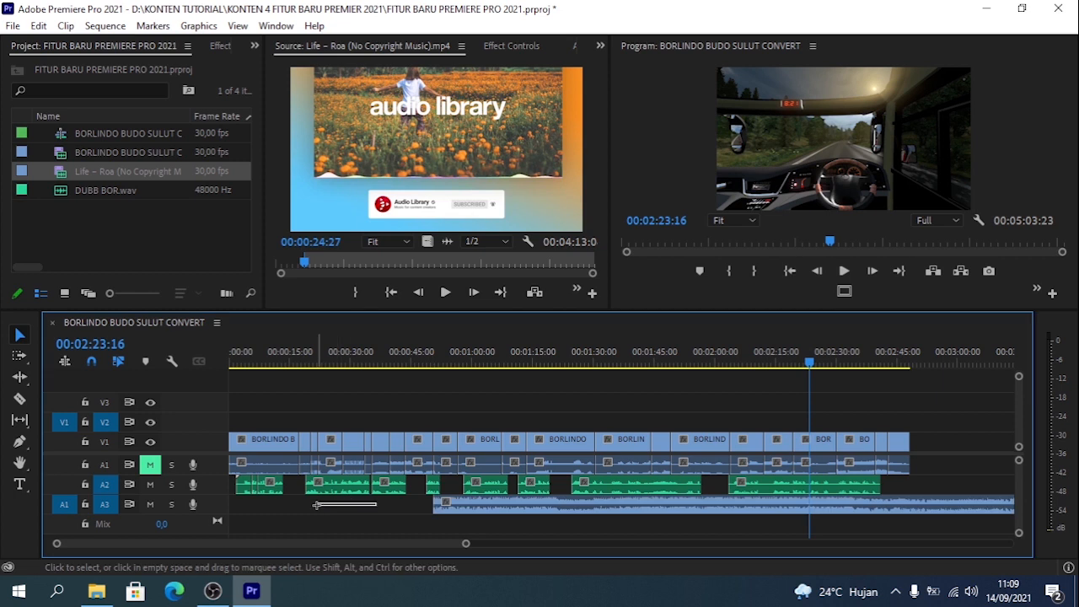
right_click(437, 505)
click(485, 476)
drag(485, 512, 275, 518)
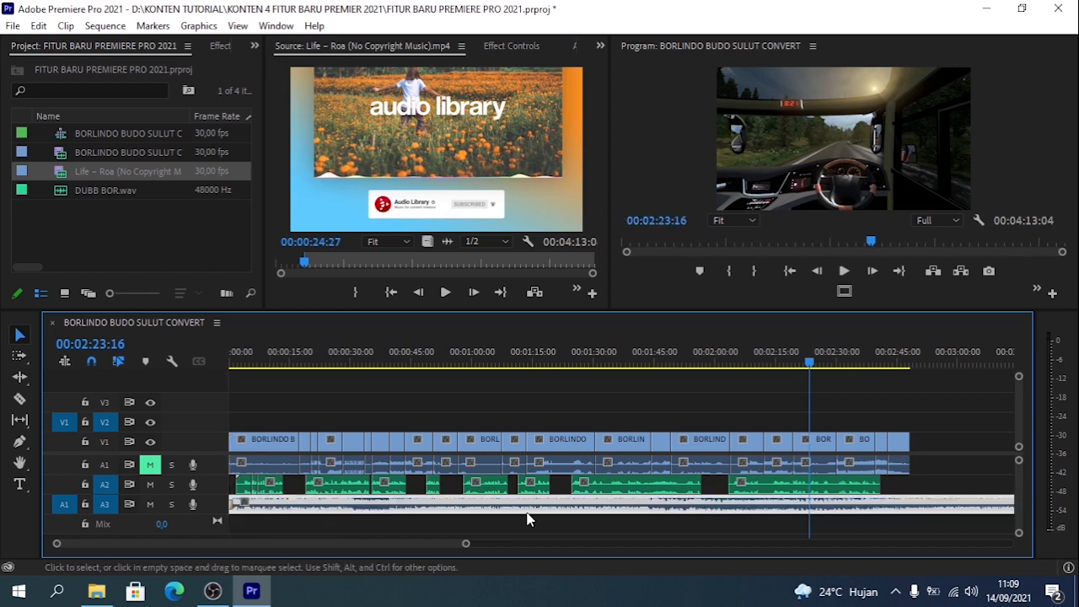
- Cut the music on A3 at the video's end, 00:02:48:12, and delete the excess
drag(840, 369, 918, 371)
key(minus)
key(minus)
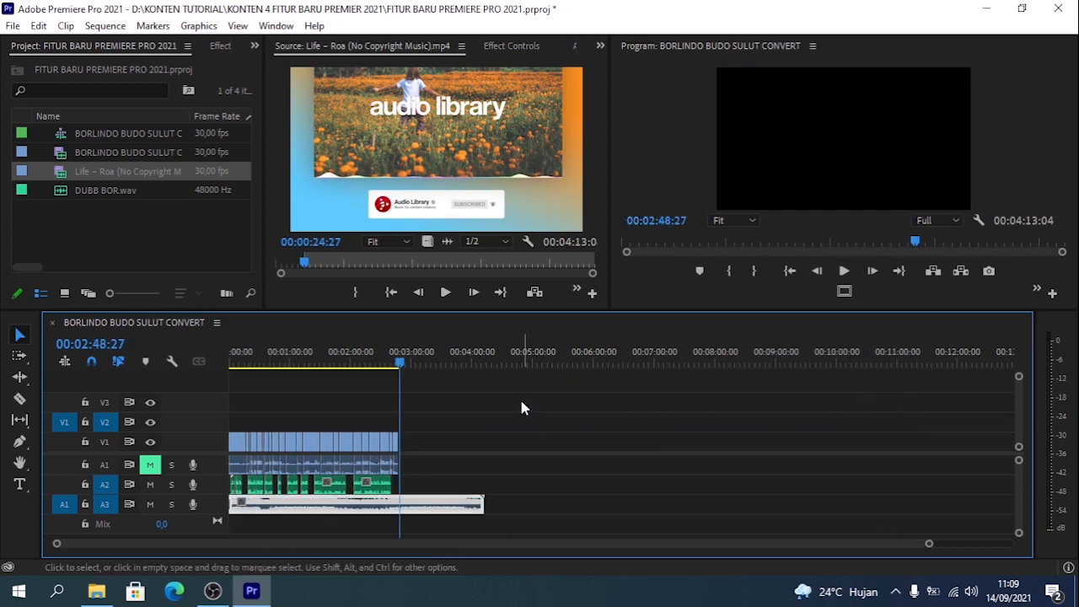
click(653, 509)
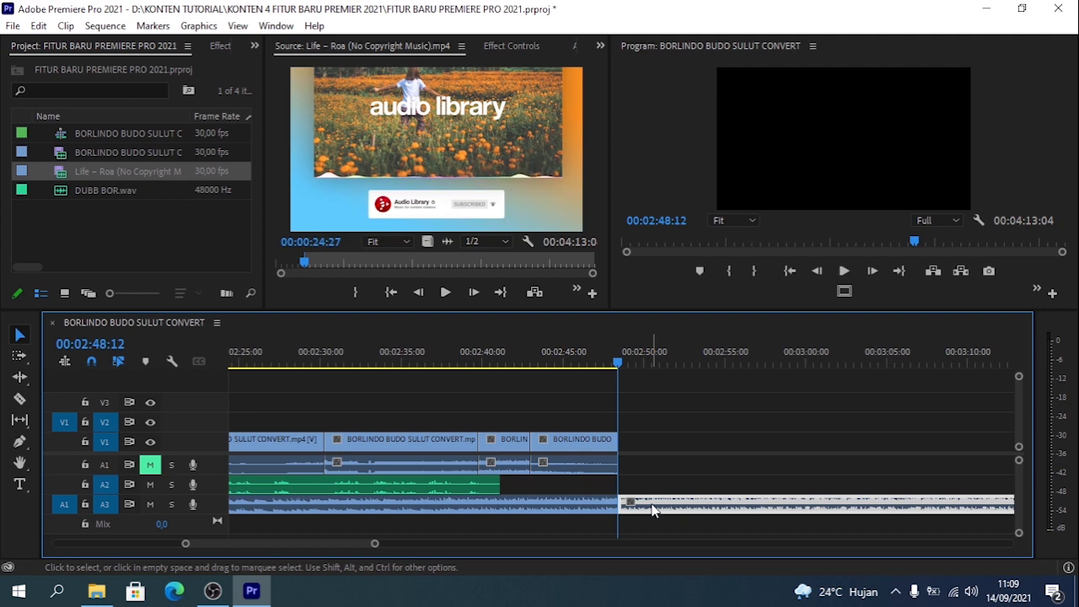
key(Delete)
- Apply the default transition to the end of the music on A3 and return the playhead to the sequence start
right_click(621, 504)
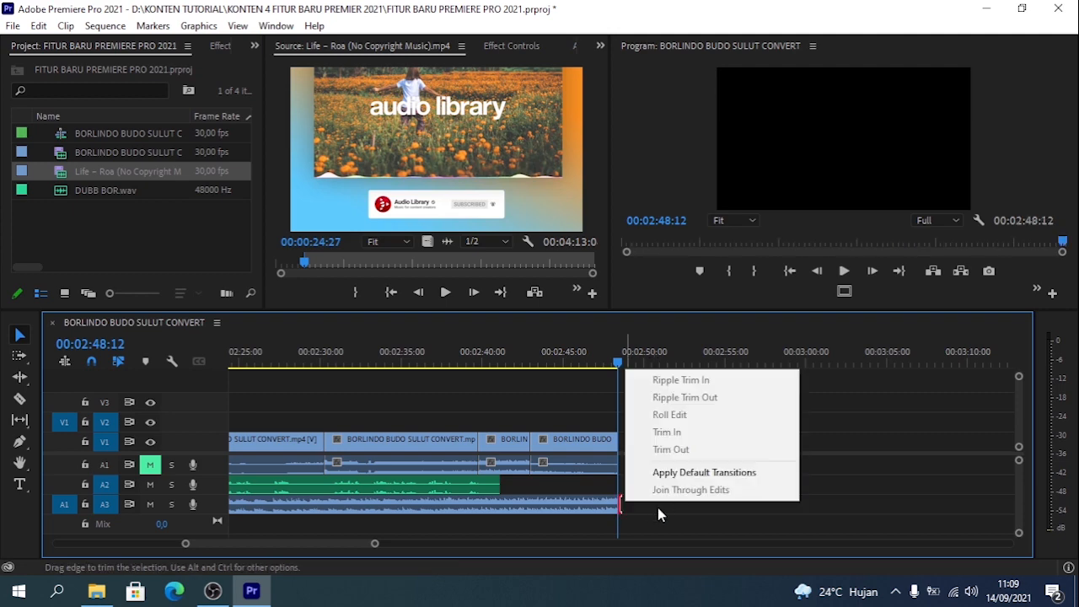
click(717, 472)
drag(617, 389, 333, 392)
key(minus)
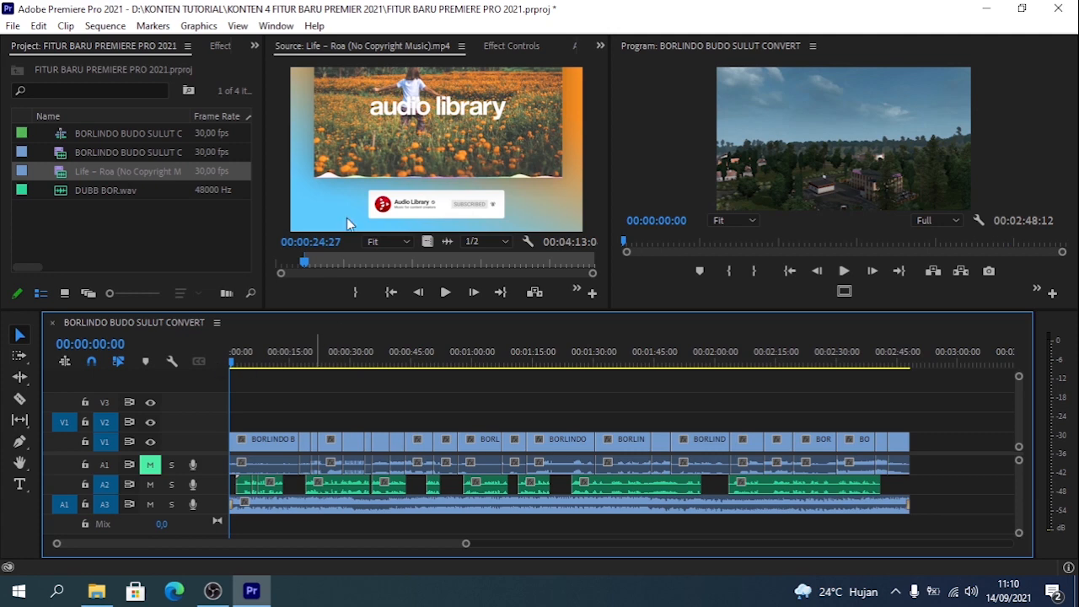
- Show the Essential Sound panel and widen it by narrowing the project, source and program panels
click(276, 27)
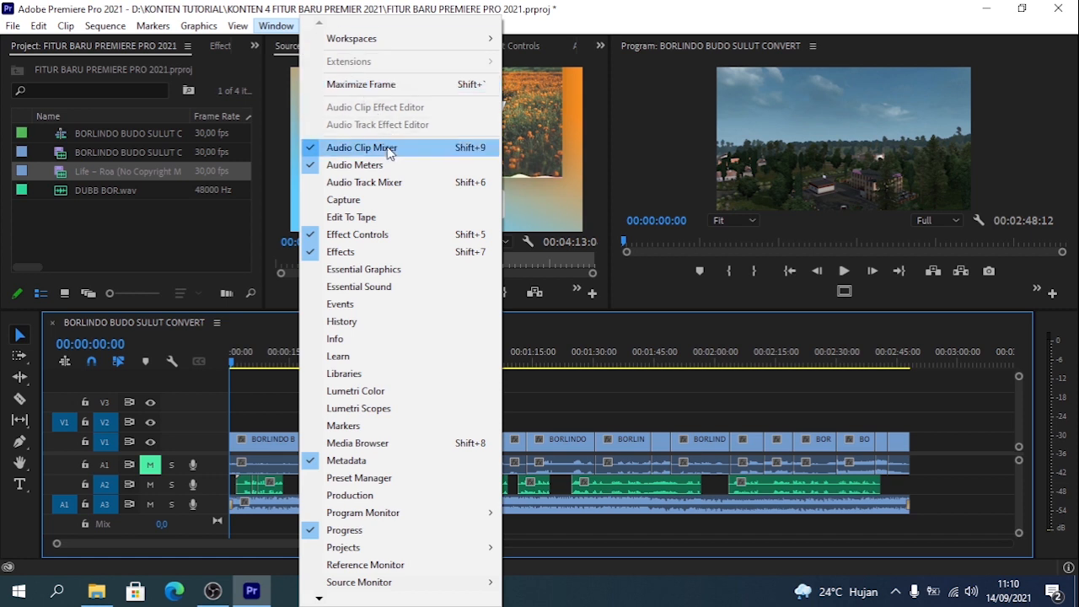
click(385, 290)
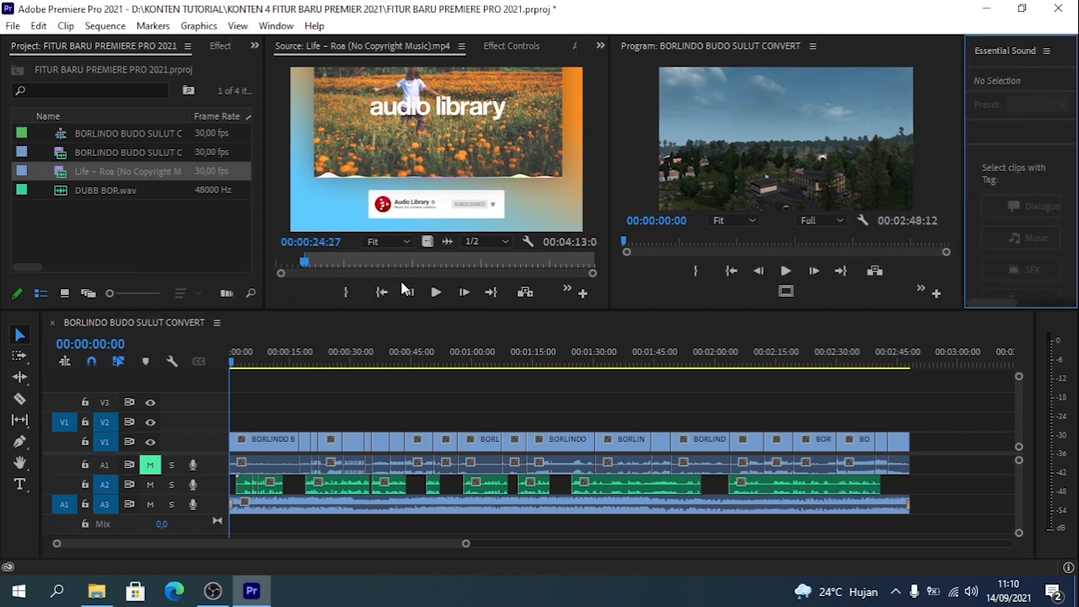
drag(609, 225, 491, 232)
drag(259, 259, 212, 259)
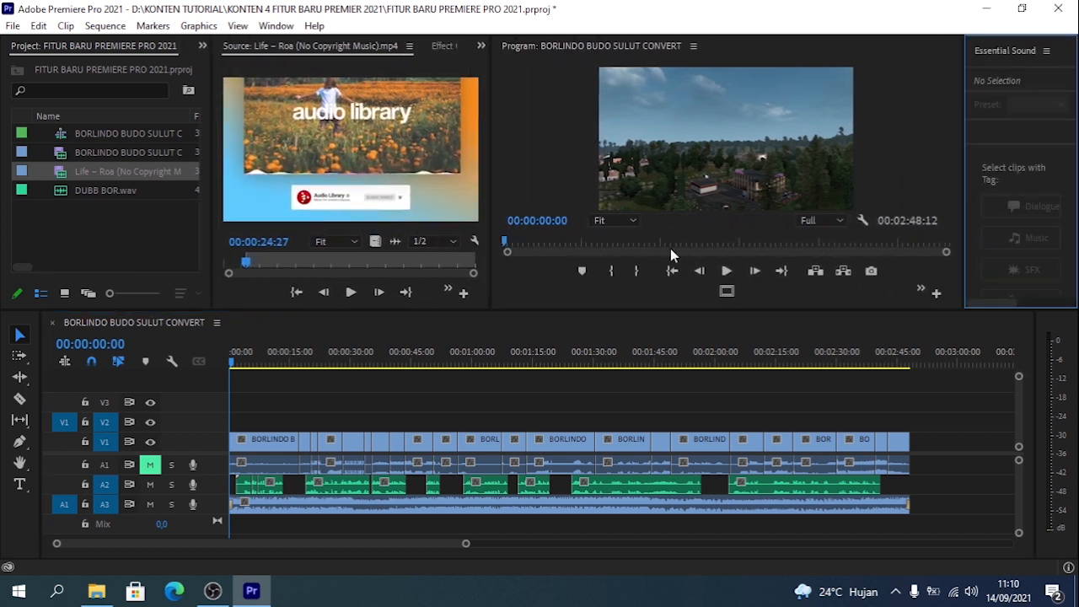
drag(966, 253, 850, 291)
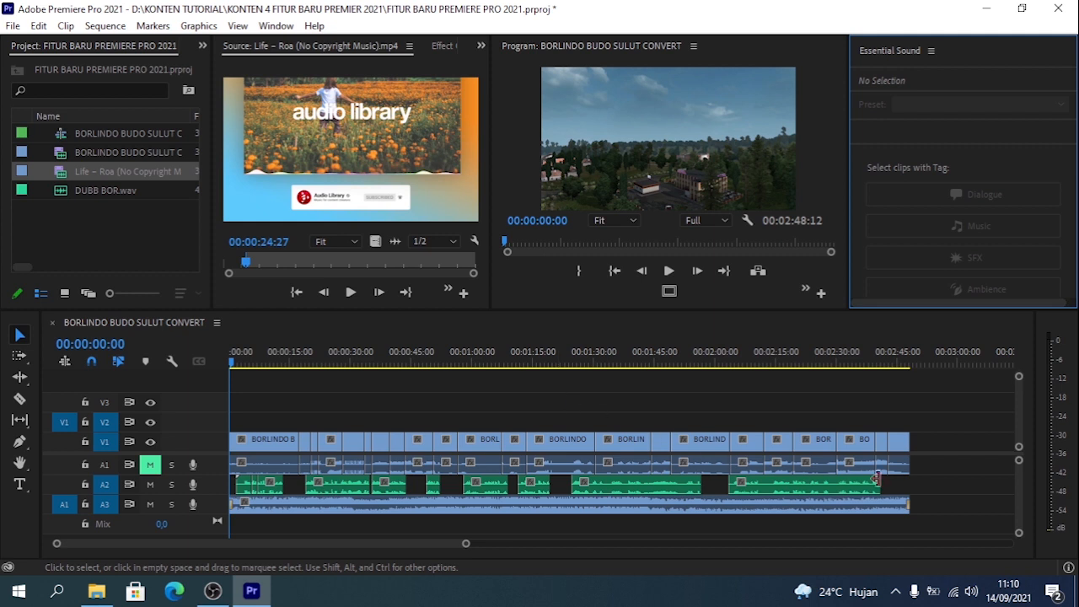
- Tag all voice-over clips on A2 as Dialogue and enable their clip volume level at 0.0 dB
drag(911, 478, 235, 491)
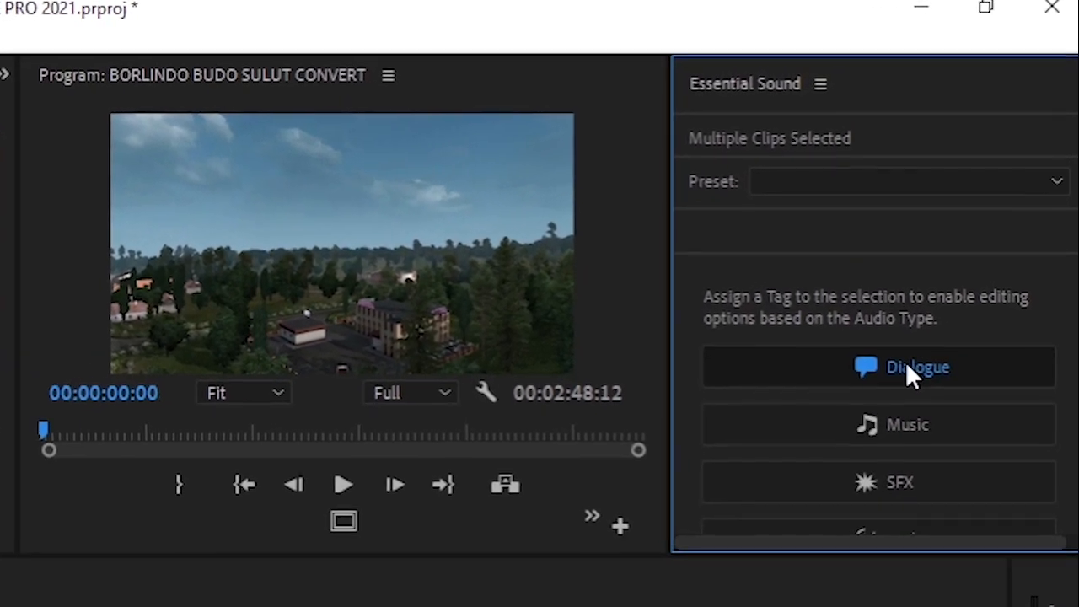
click(908, 368)
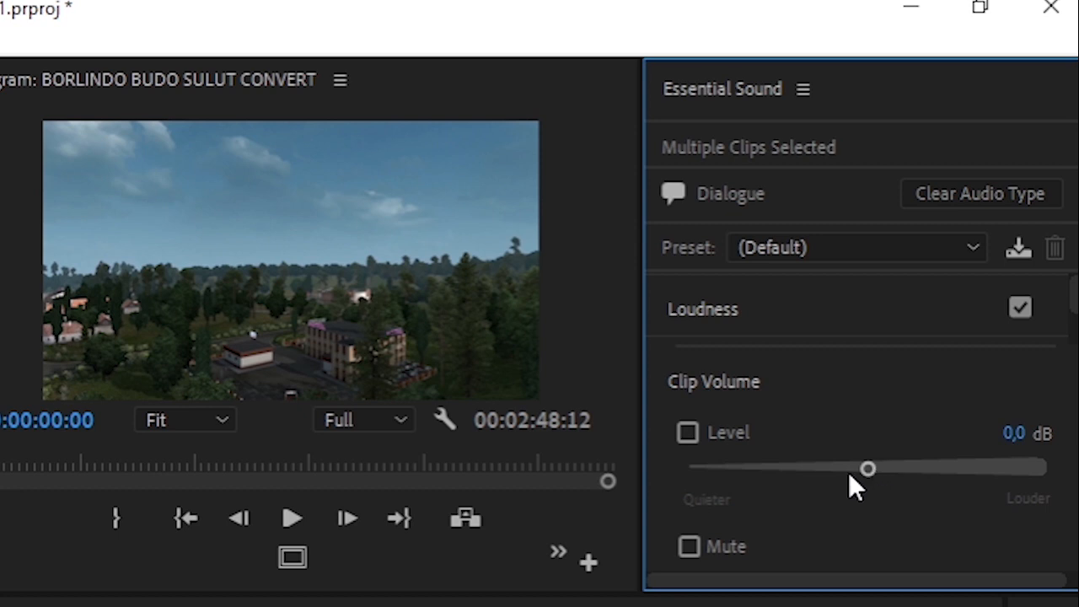
click(797, 432)
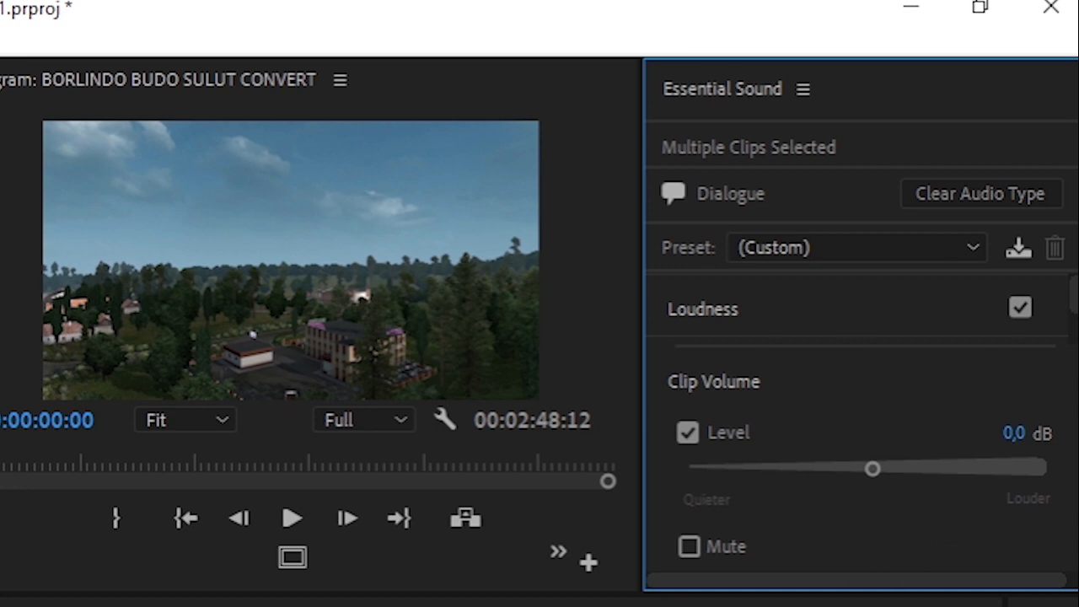
click(540, 604)
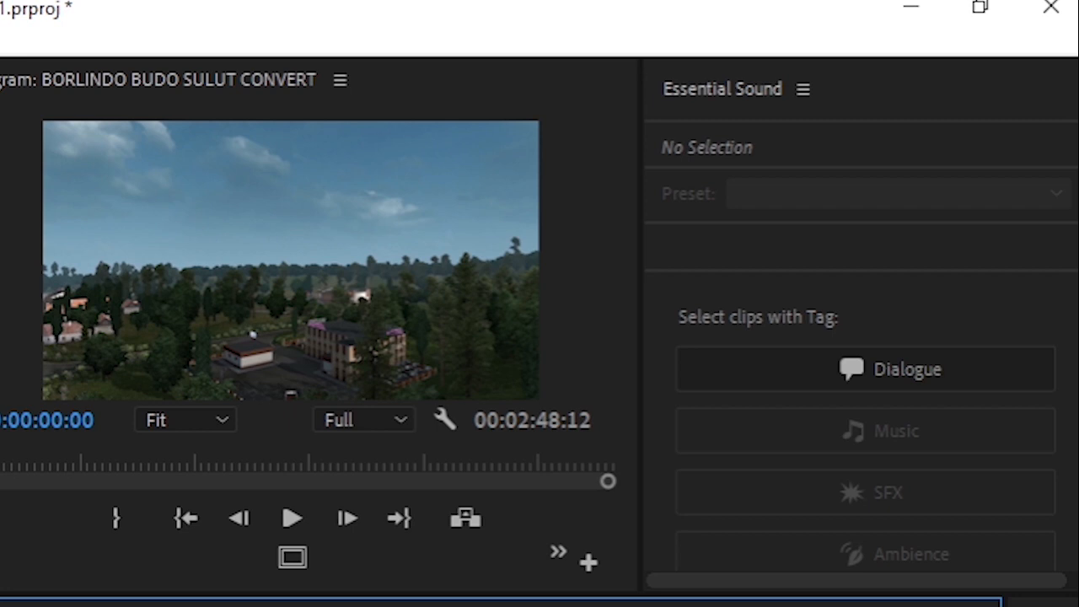
- Tag the audio of the V1/A1 gameplay clips as Music, enlarge the sound panel, and enable ducking against dialogue
key(ctrl+a)
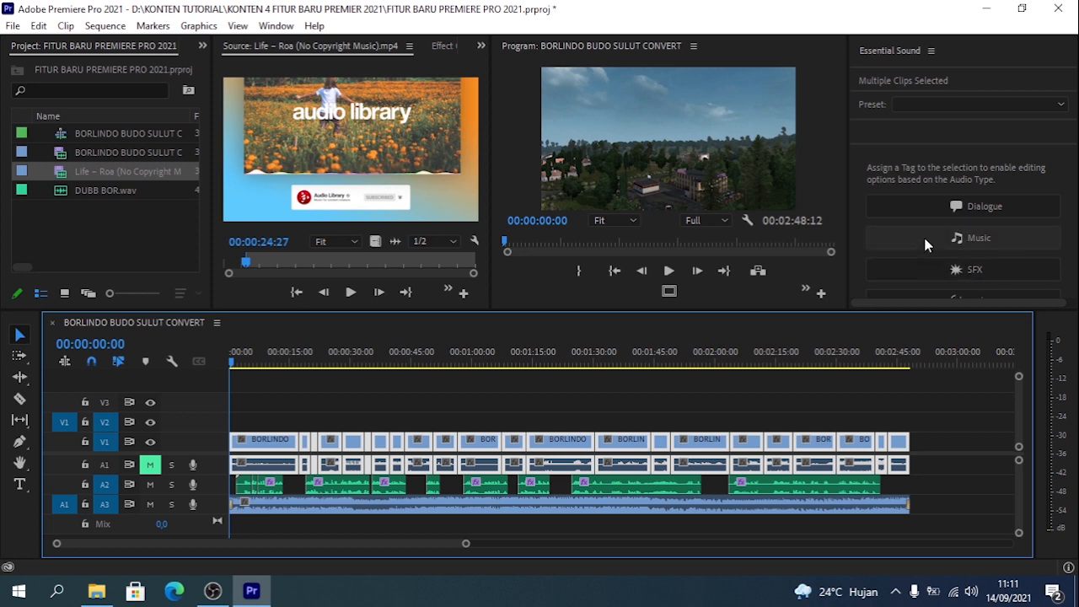
click(976, 239)
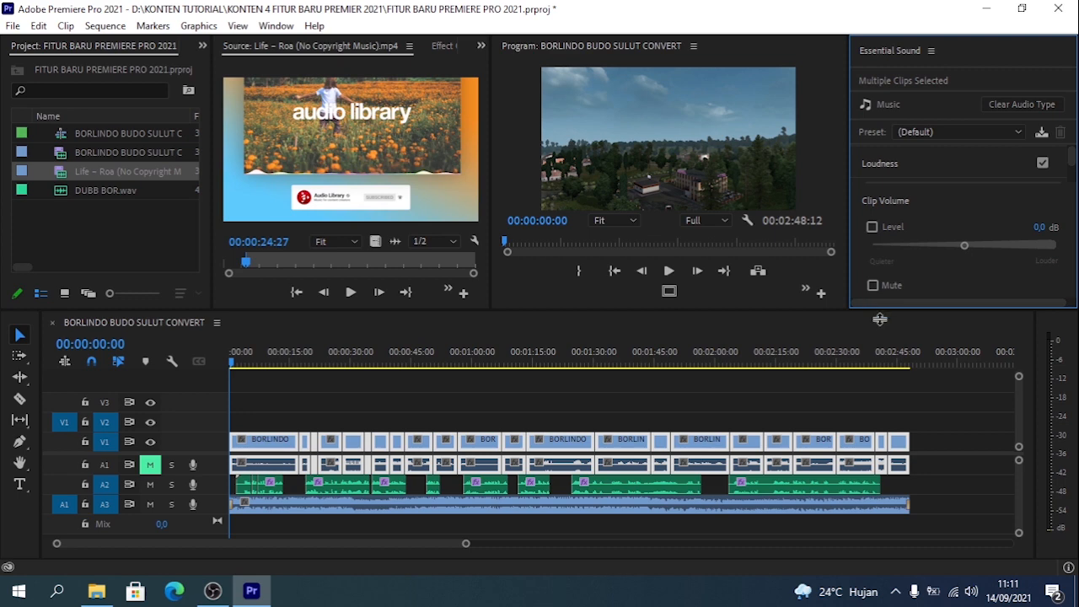
drag(879, 314, 880, 344)
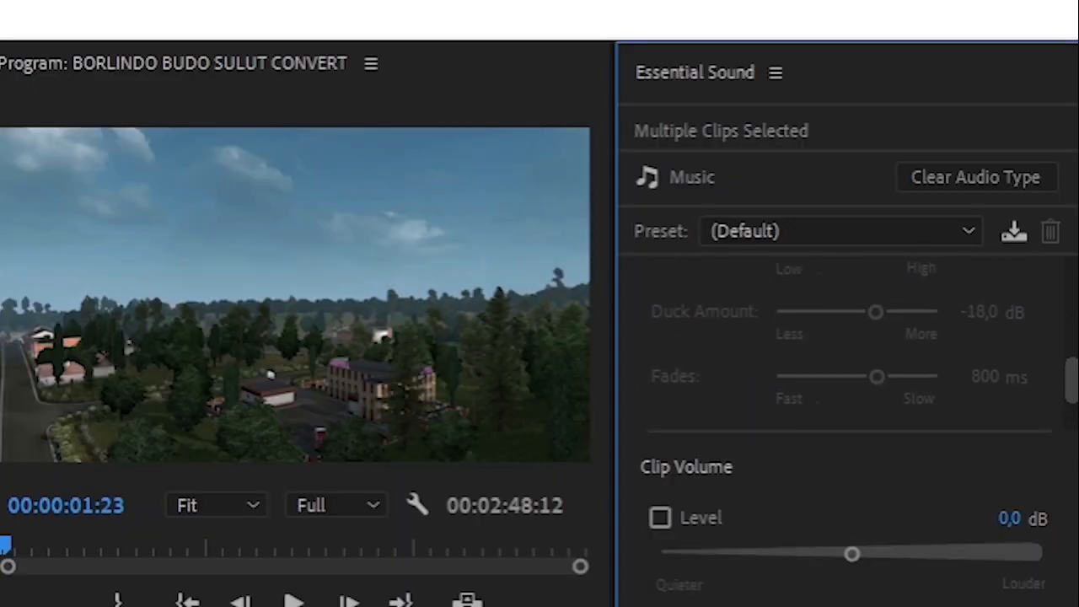
scroll(1069, 220, up, 2)
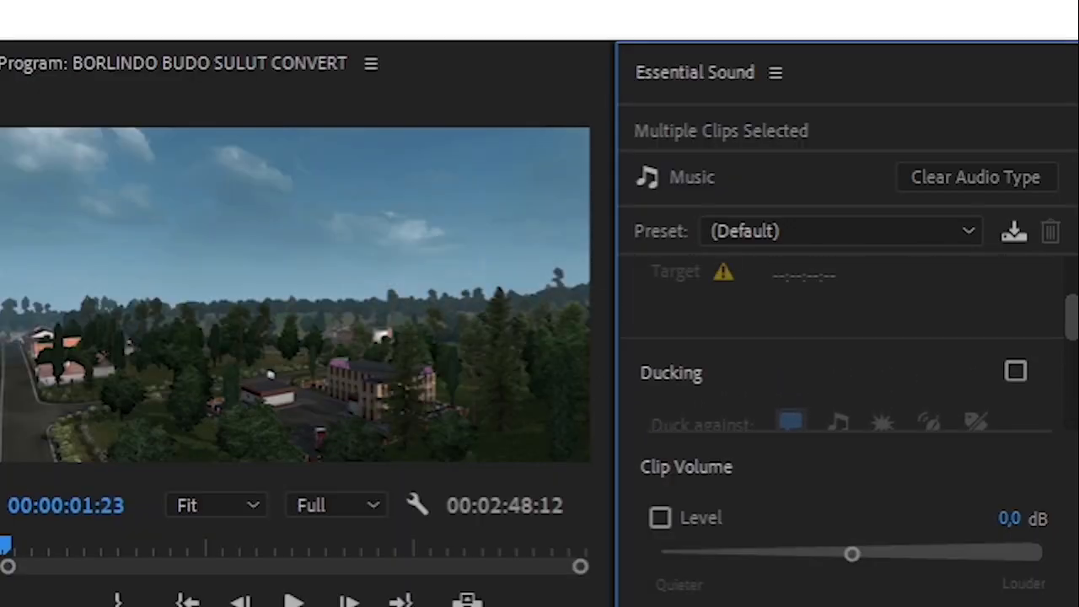
click(1016, 374)
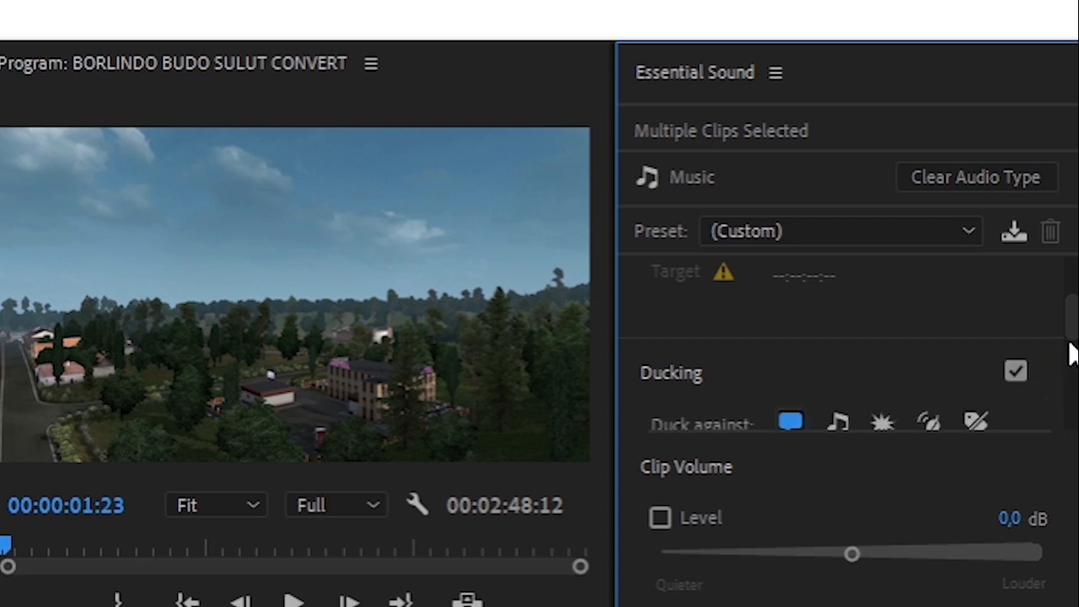
- Set the duck amount to -19.0 dB and the clip volume level to -11.5 dB for the selected clips
scroll(1071, 329, down, 2)
scroll(1071, 338, down, 2)
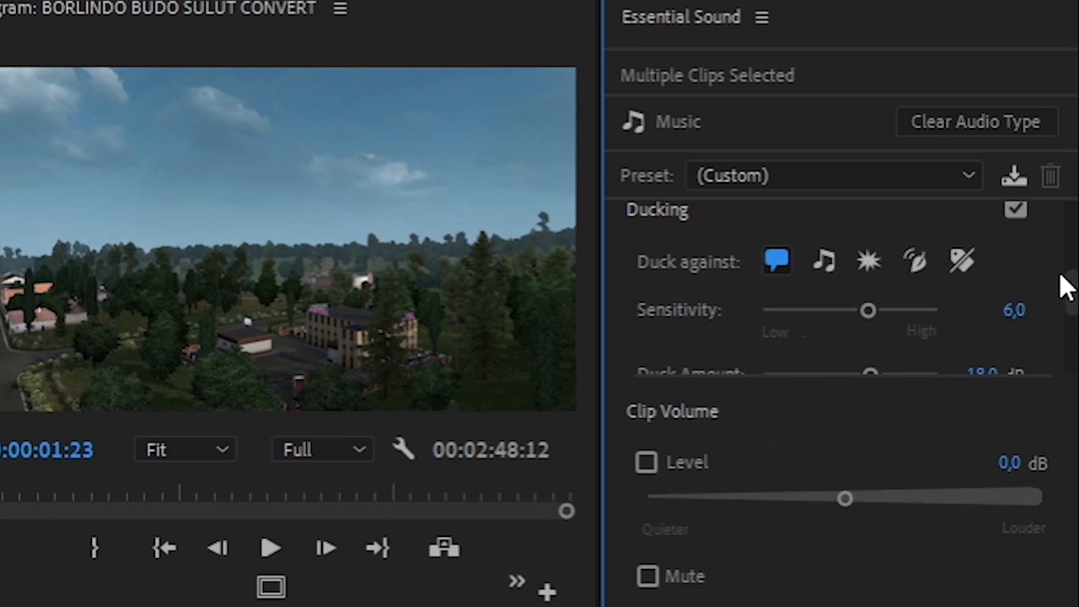
drag(1075, 284, 1074, 314)
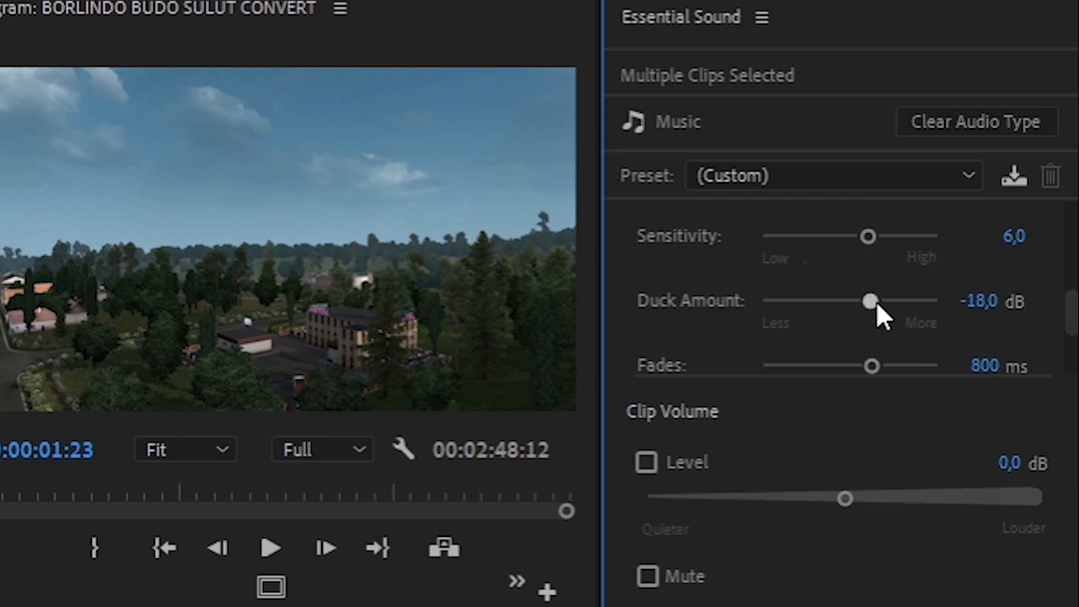
drag(877, 306, 881, 308)
drag(845, 496, 776, 548)
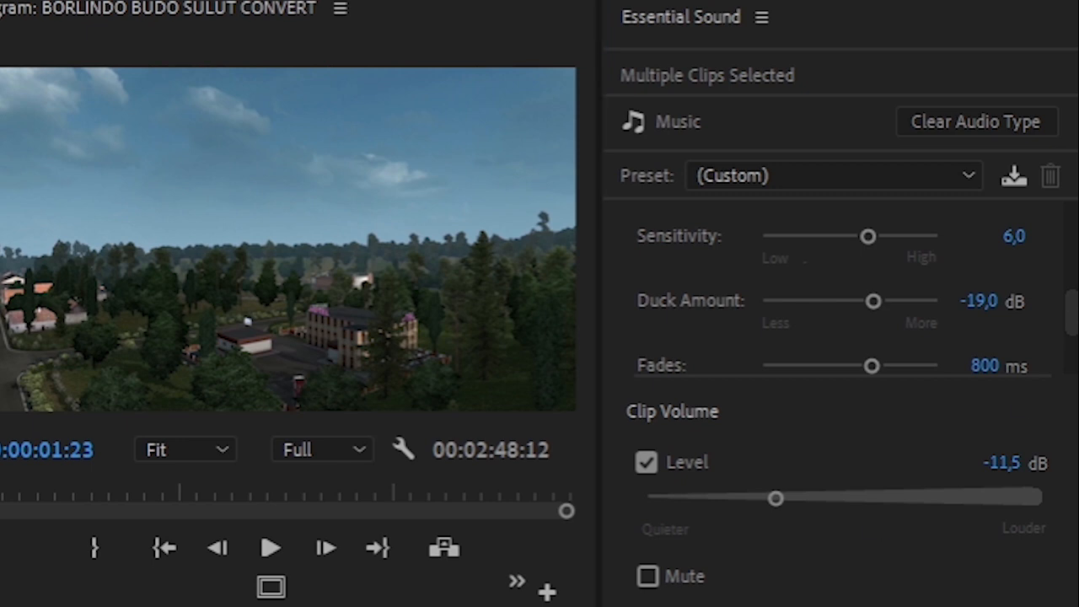
- Set the gameplay clips' volume level to -10.1 dB, generate their ducking keyframes, and unmute track A1
drag(776, 510, 786, 515)
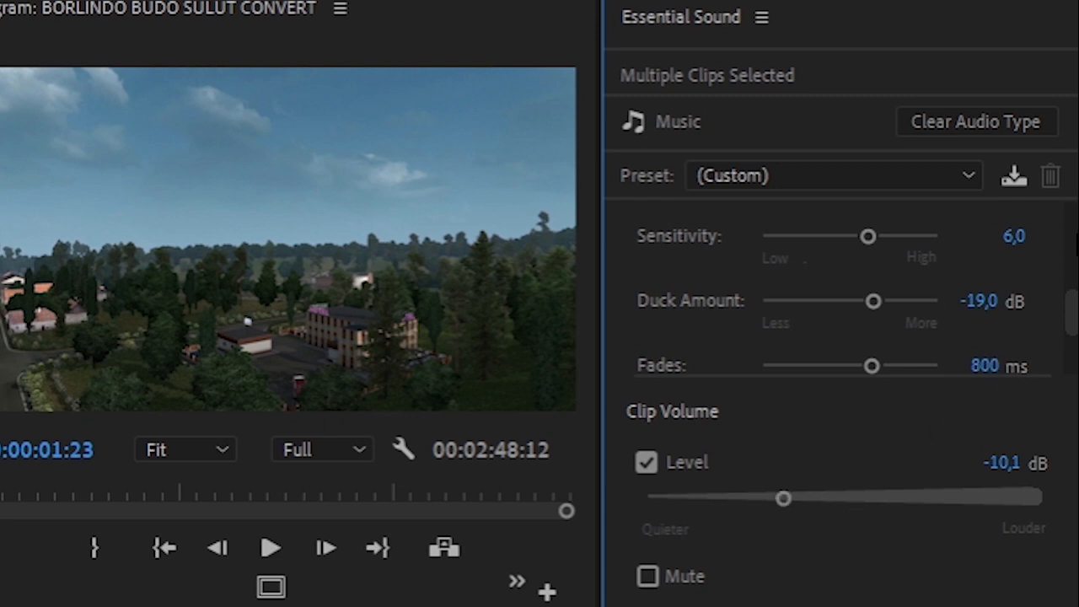
scroll(1072, 312, down, 2)
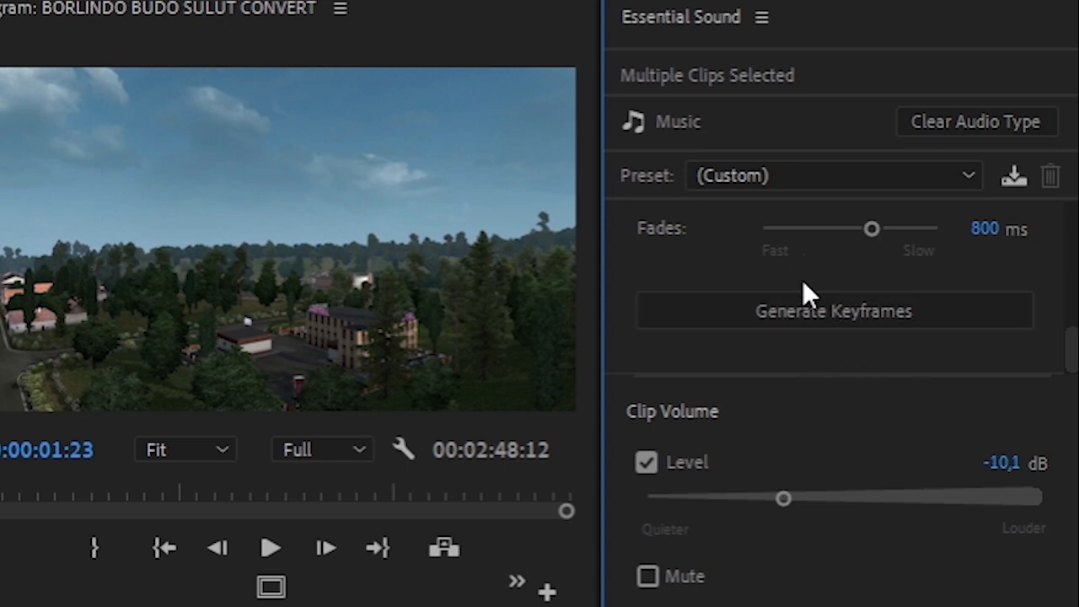
click(822, 308)
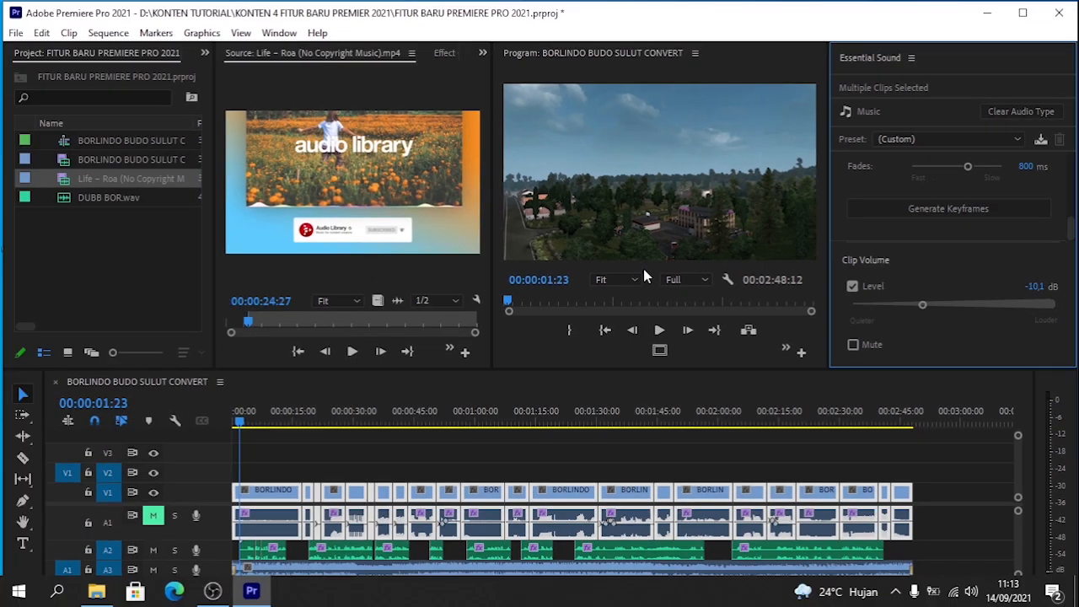
click(153, 516)
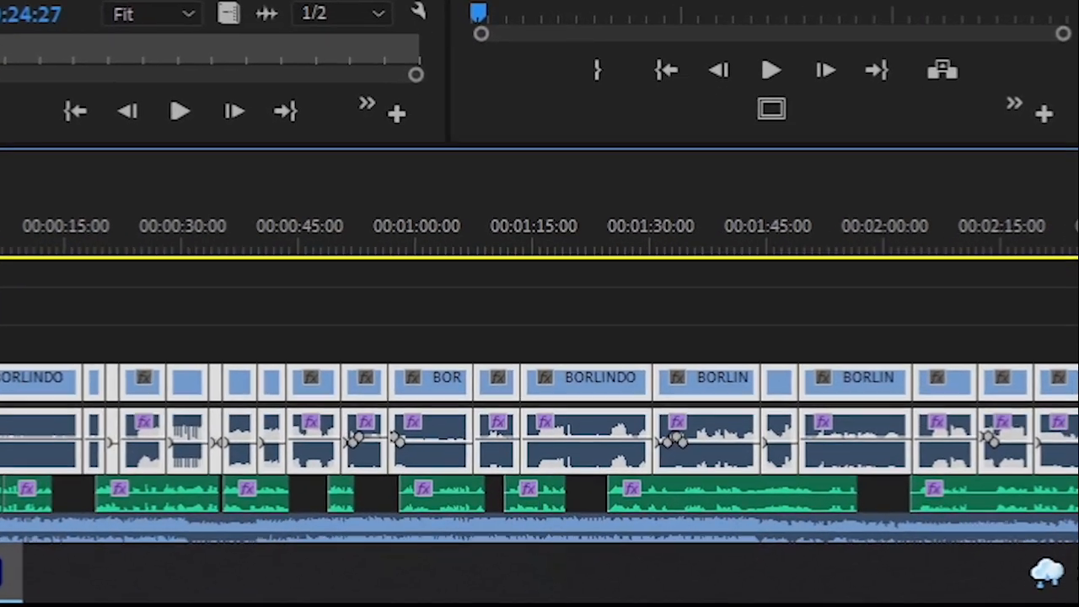
- Examine the ducking keyframes on the A1 gameplay audio where voice-over clips begin and end, especially between about 48 and 53 seconds
click(128, 224)
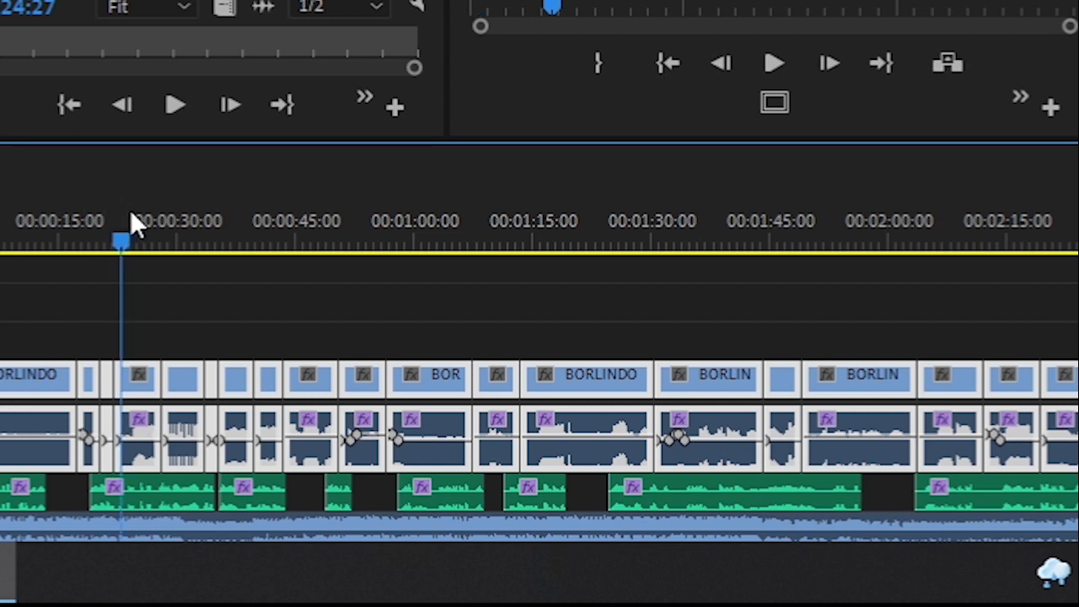
drag(132, 214, 346, 265)
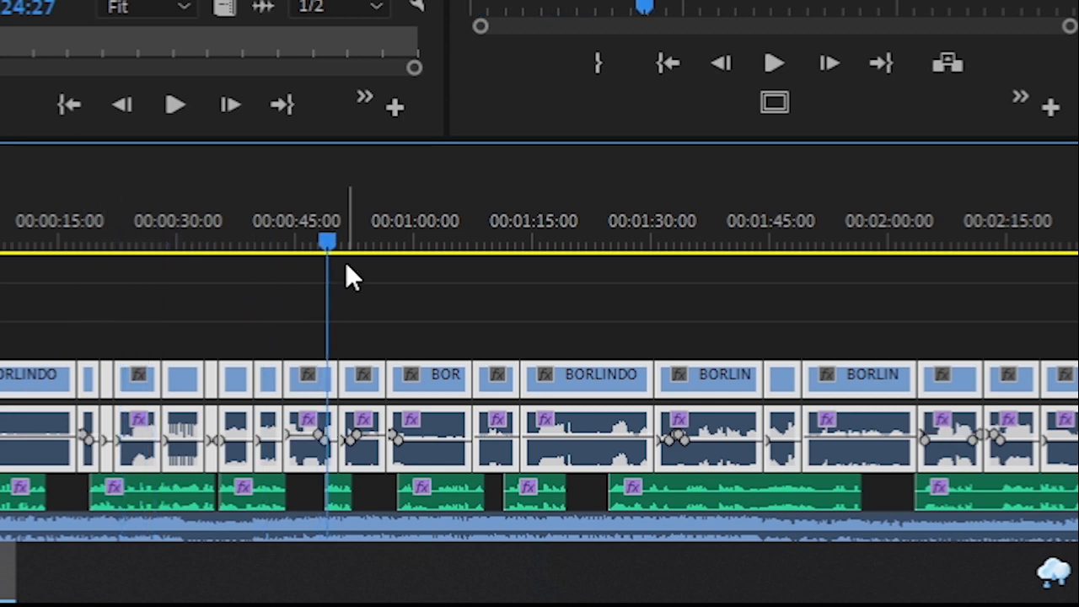
key(equal)
key(equal)
key(equal)
key(equal)
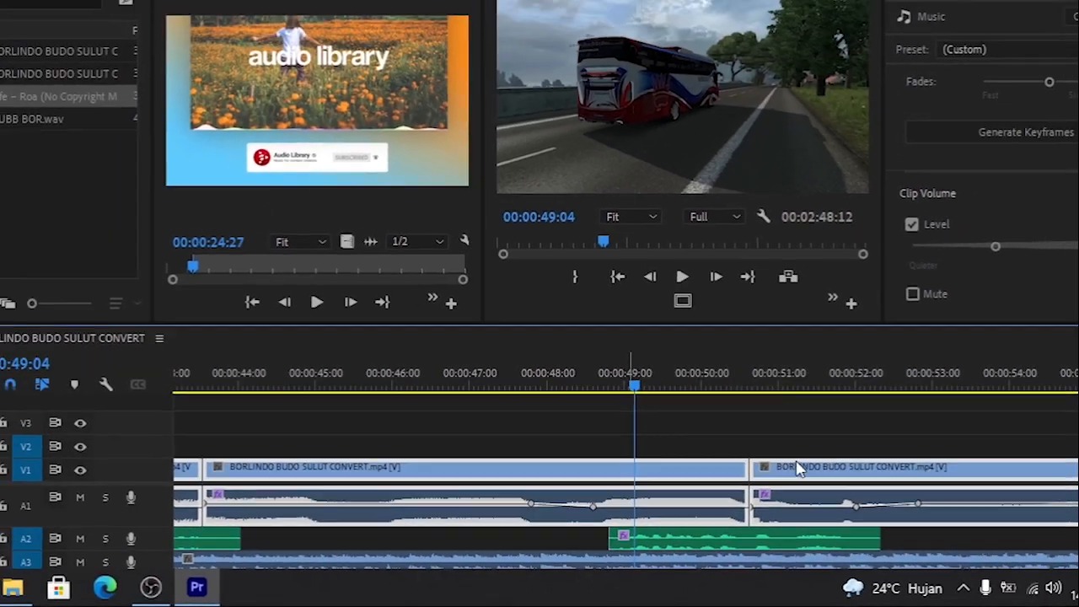
drag(799, 403, 889, 403)
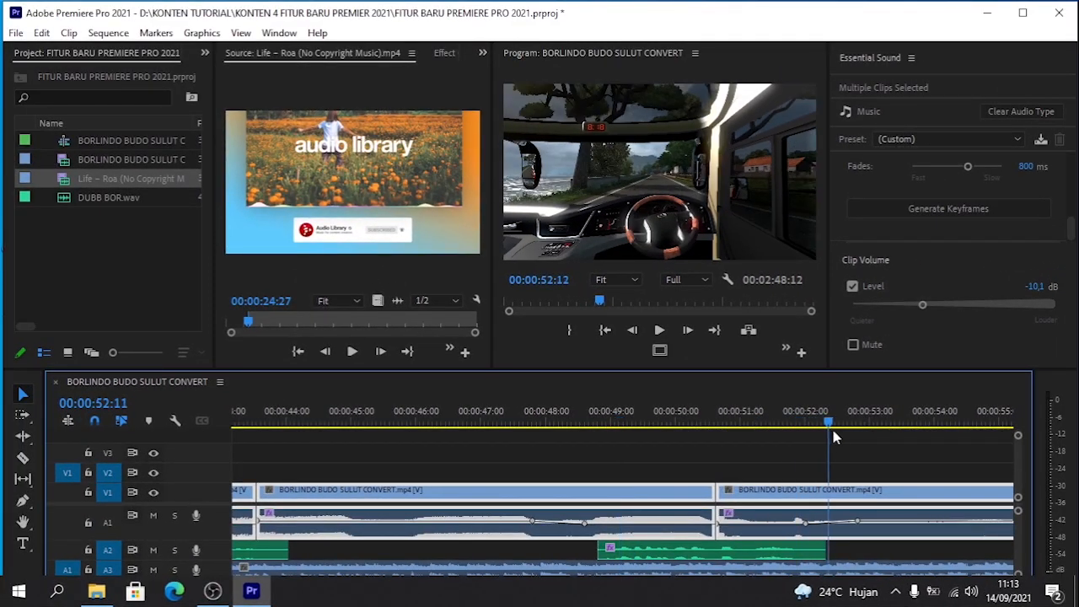
drag(835, 437, 702, 477)
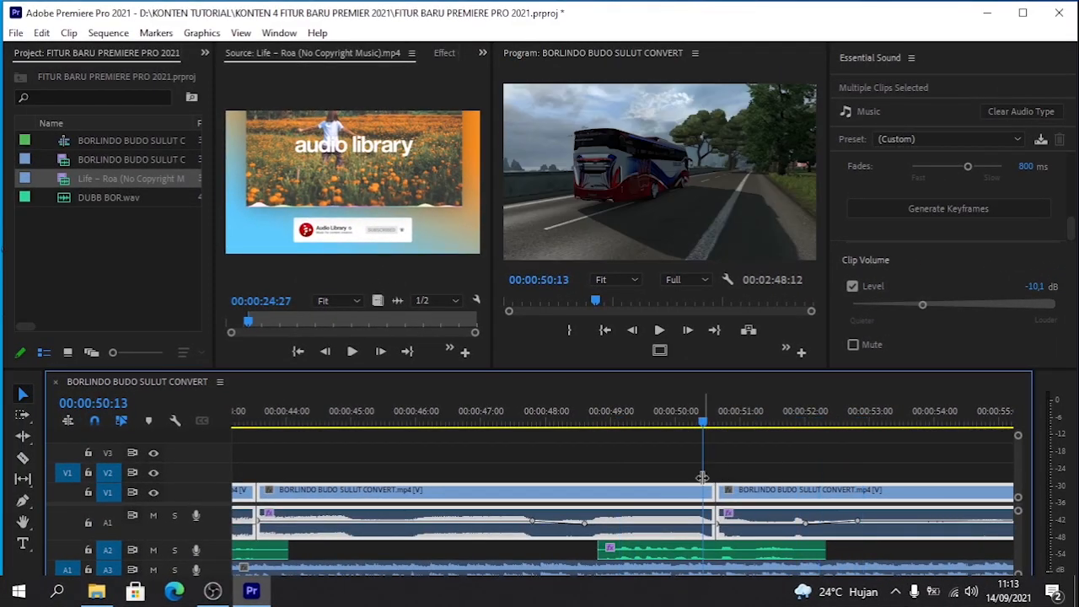
key(minus)
key(minus)
key(minus)
key(minus)
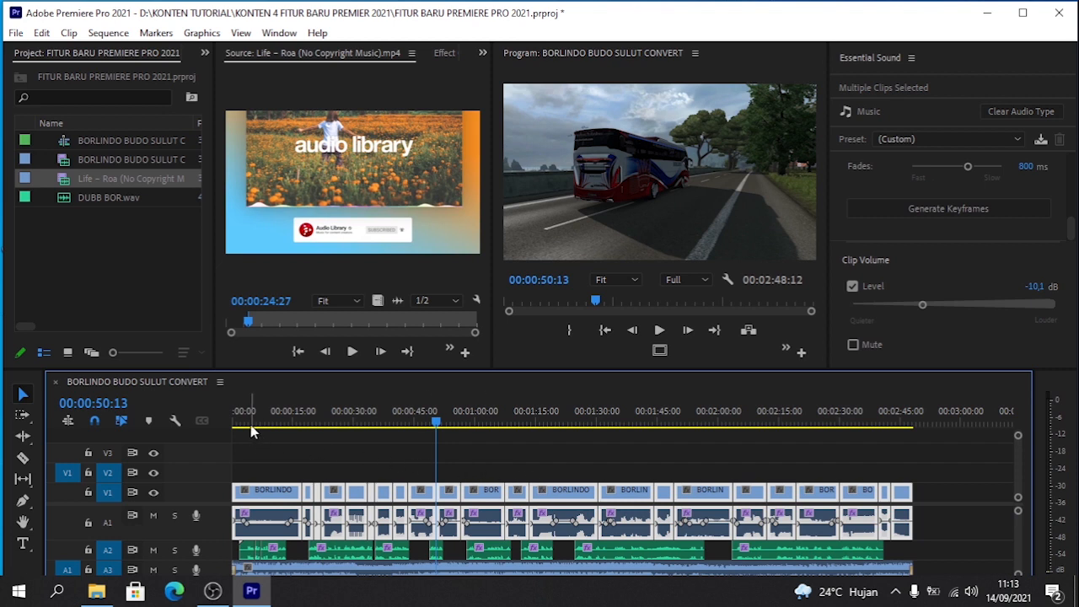
- Play the sequence from the start with the A3 music track muted to hear the ducked gameplay audio
drag(251, 432, 233, 426)
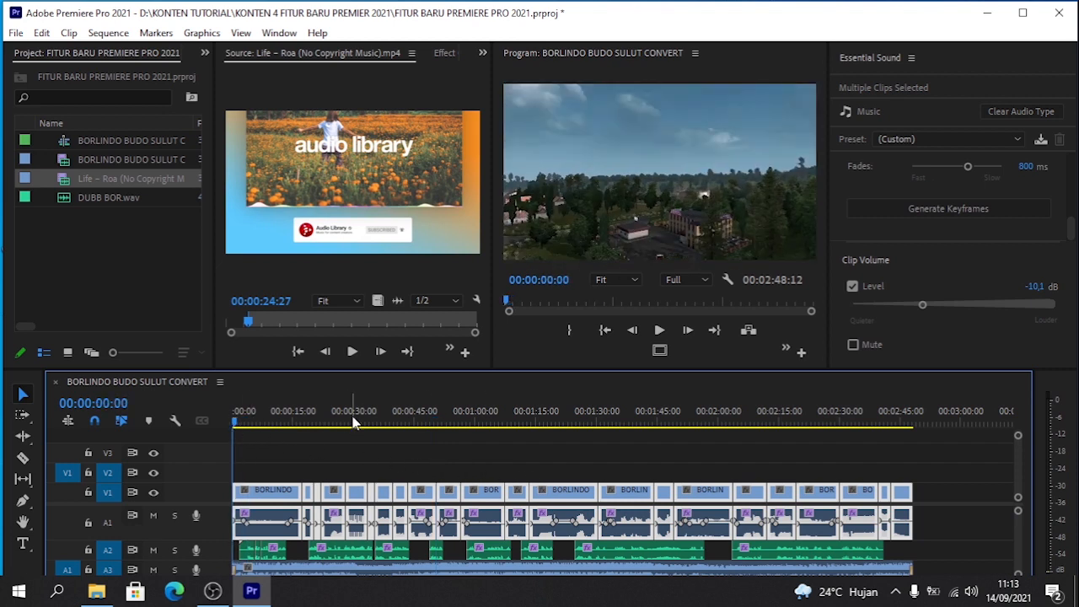
key(space)
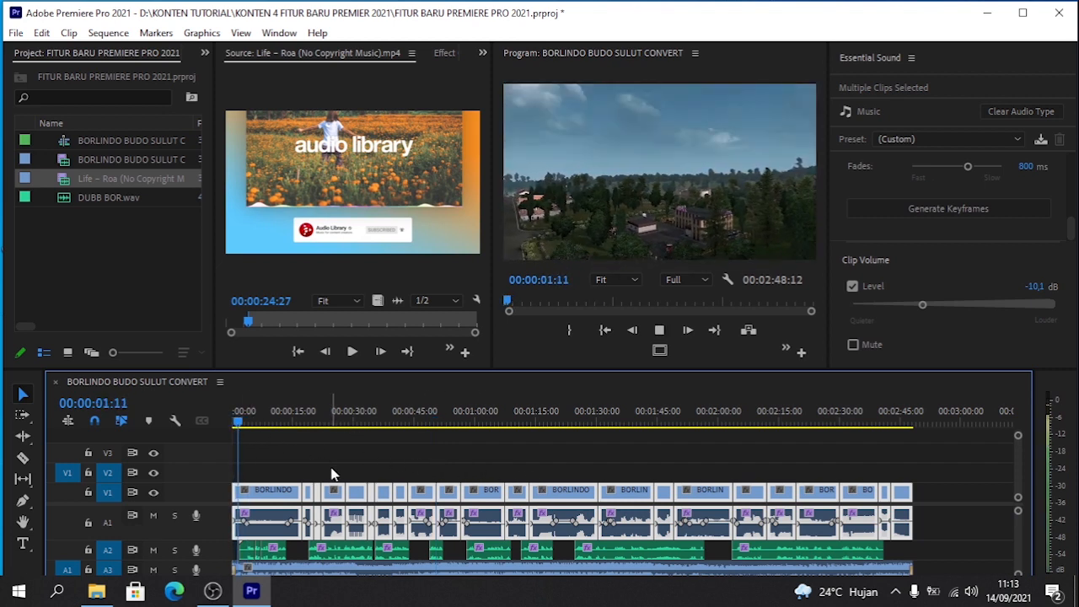
click(153, 570)
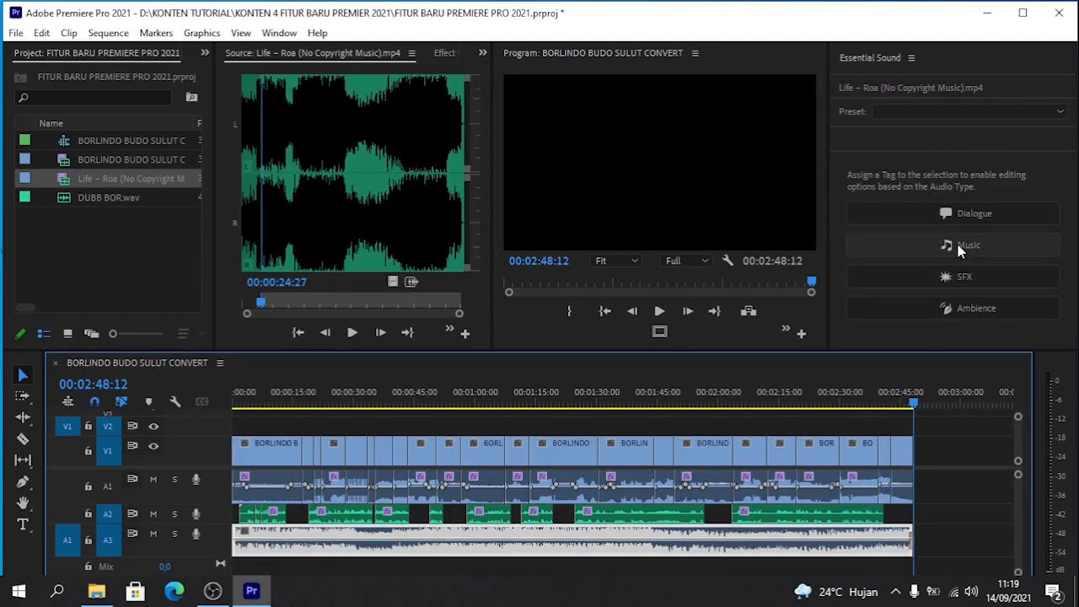
- Tag the Life – Roa clip on A3 as Music and enable its ducking against dialogue
click(964, 243)
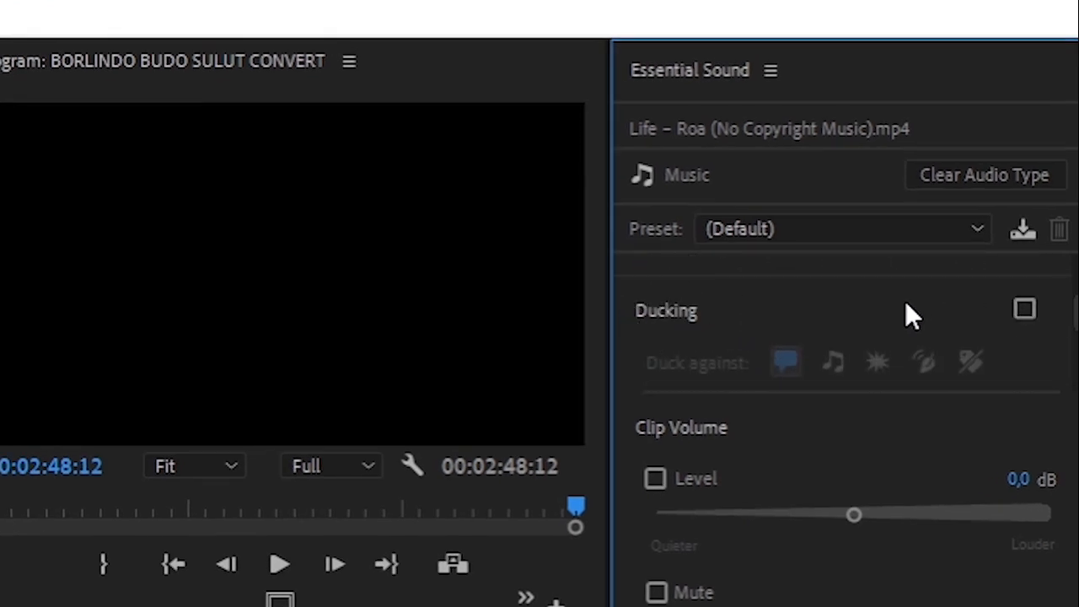
click(1025, 311)
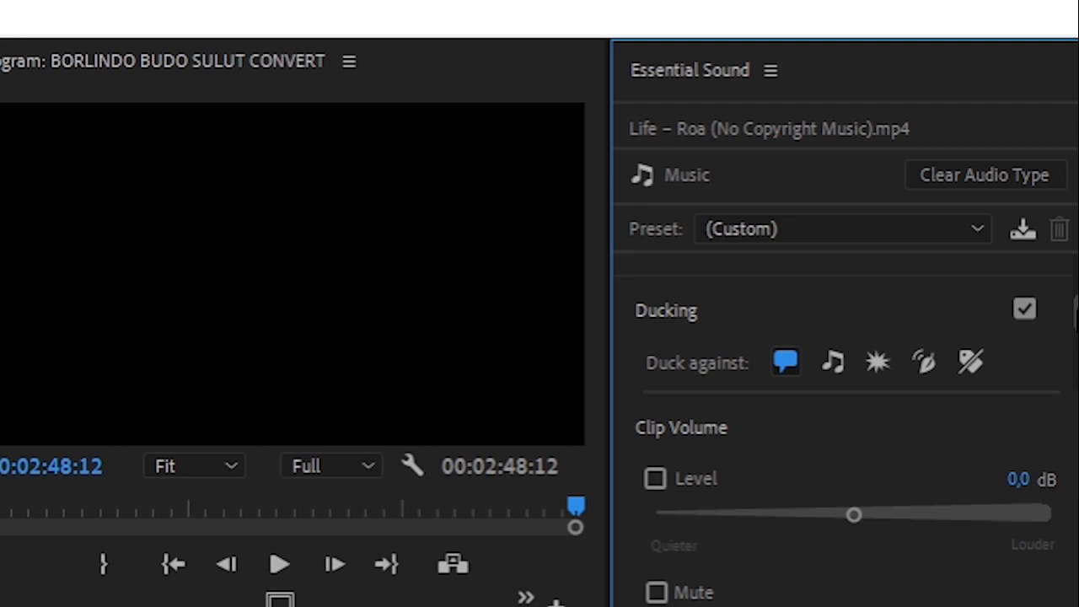
scroll(843, 320, down, 2)
scroll(843, 321, down, 2)
scroll(843, 321, up, 2)
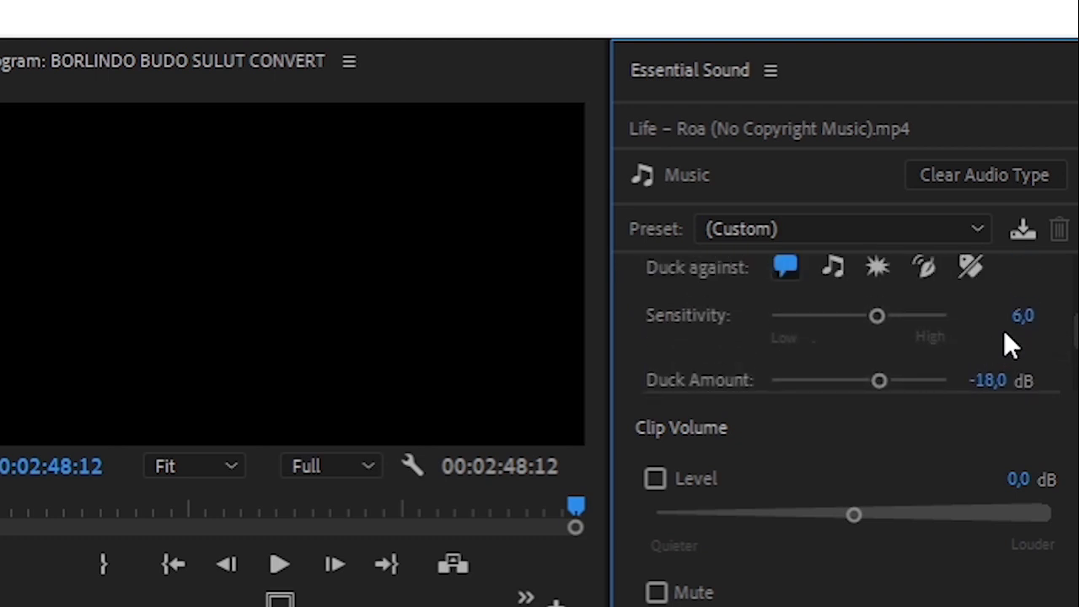
- Set the Life – Roa clip's volume level to -11.5 dB and generate its ducking keyframes
scroll(841, 322, down, 1)
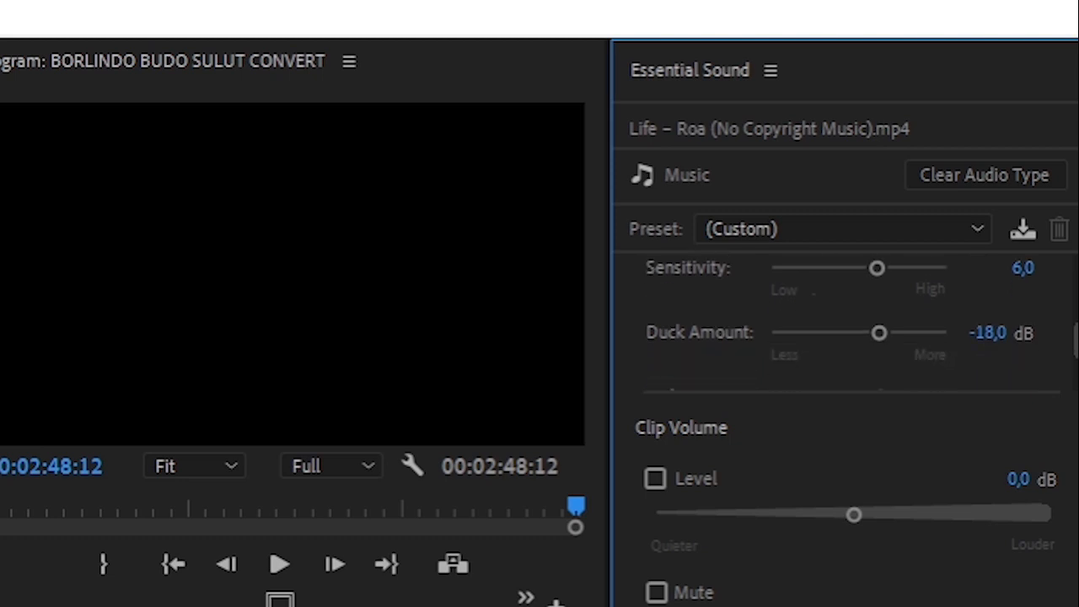
scroll(841, 322, down, 1)
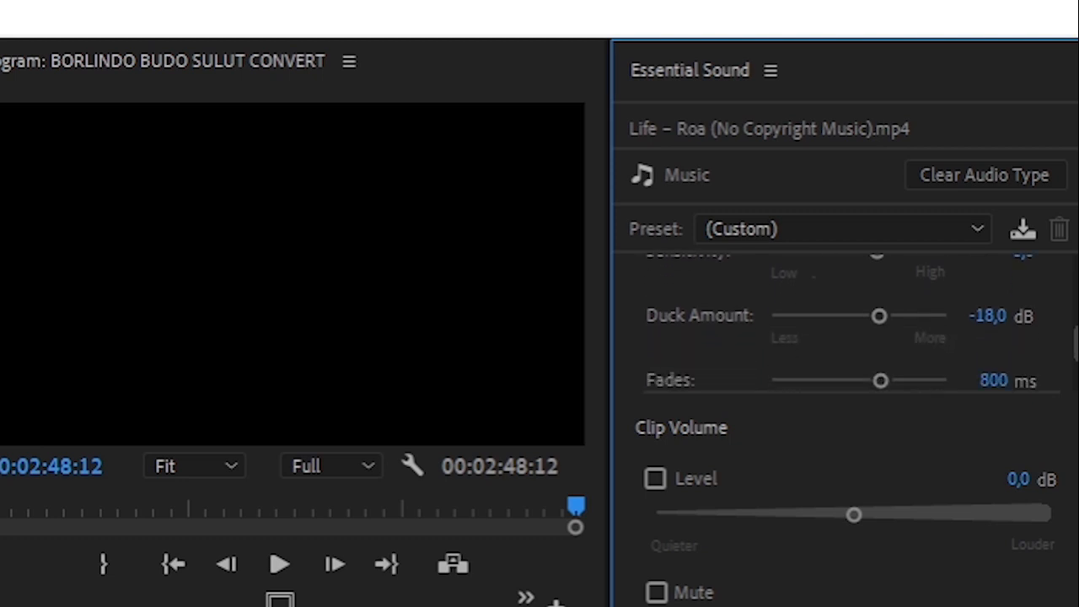
scroll(841, 322, down, 1)
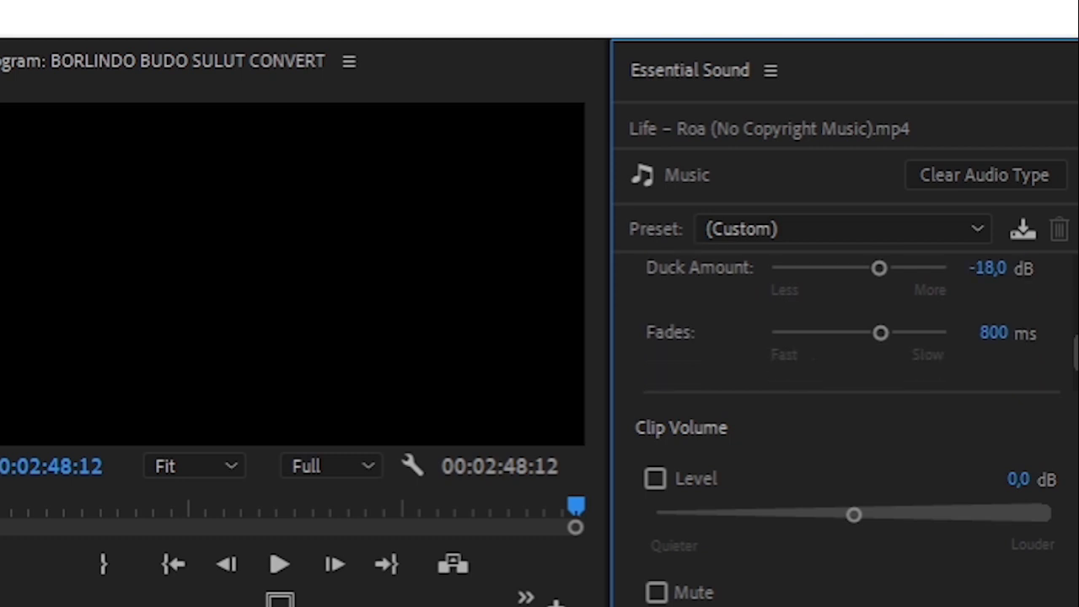
scroll(841, 320, down, 1)
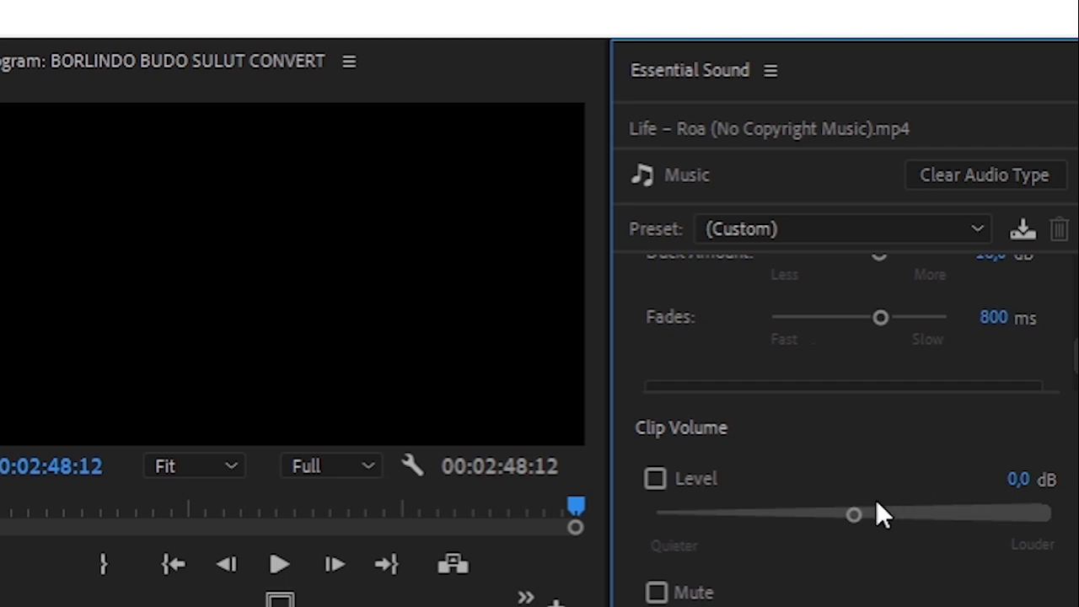
drag(844, 526, 788, 555)
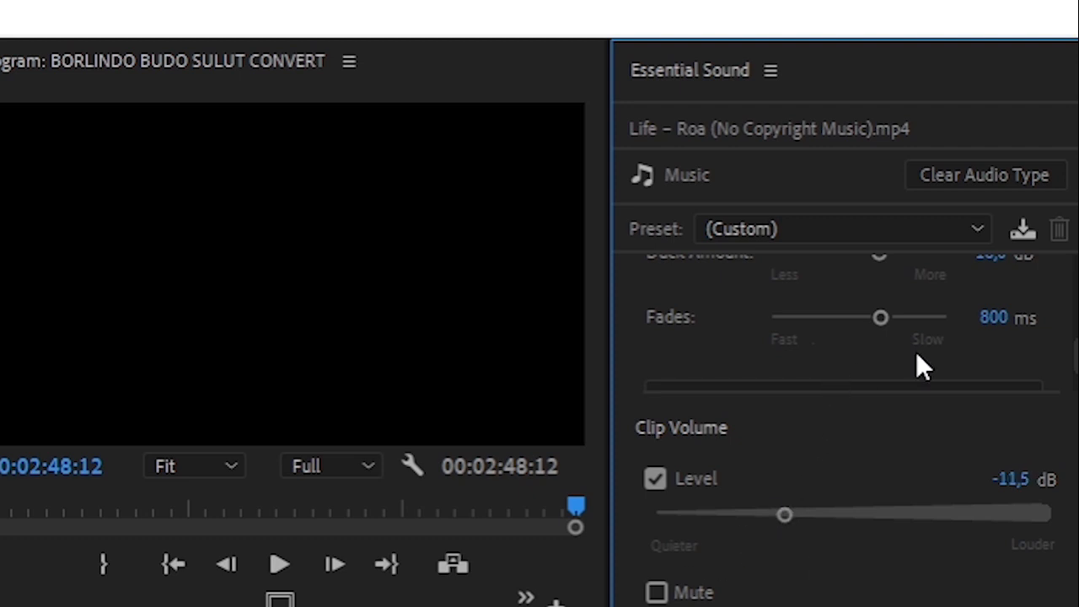
scroll(843, 320, down, 2)
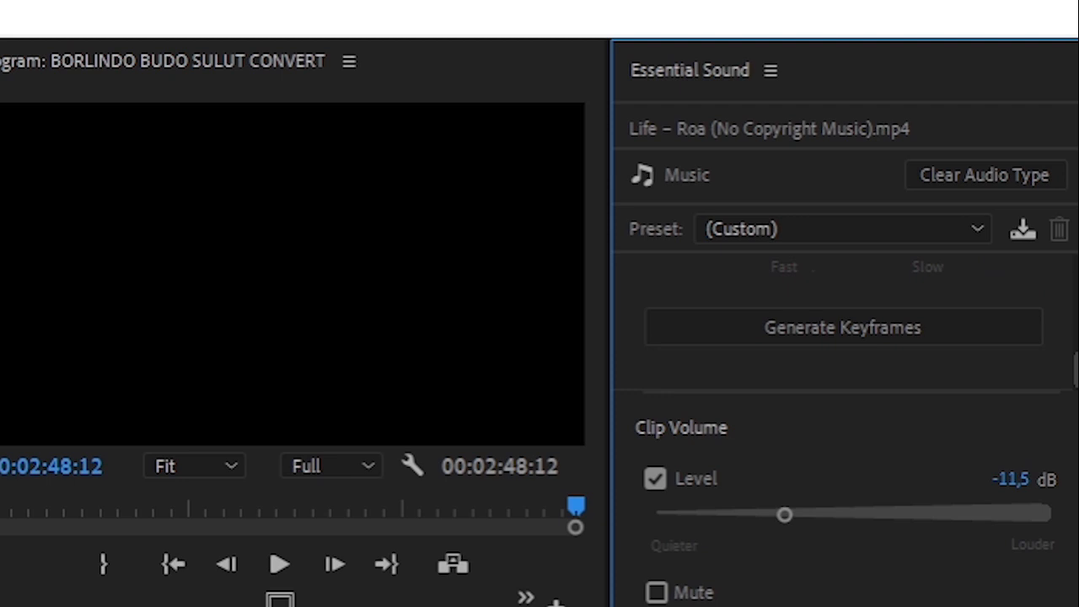
click(870, 325)
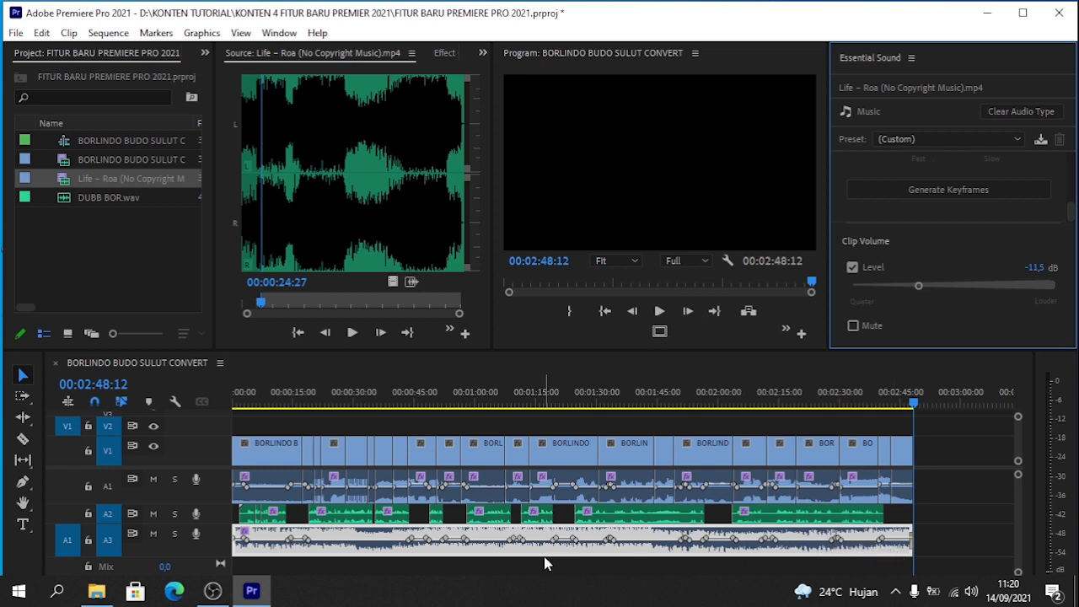
- Play the sequence from the start in full screen to review the final audio mix, and exit full screen
drag(249, 405, 217, 402)
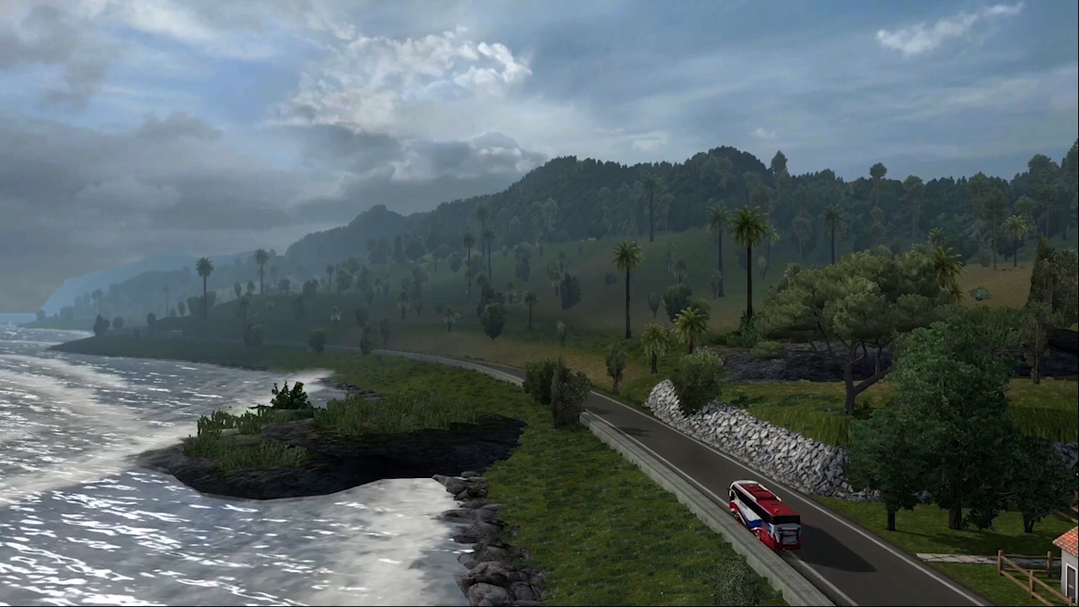
key(Escape)
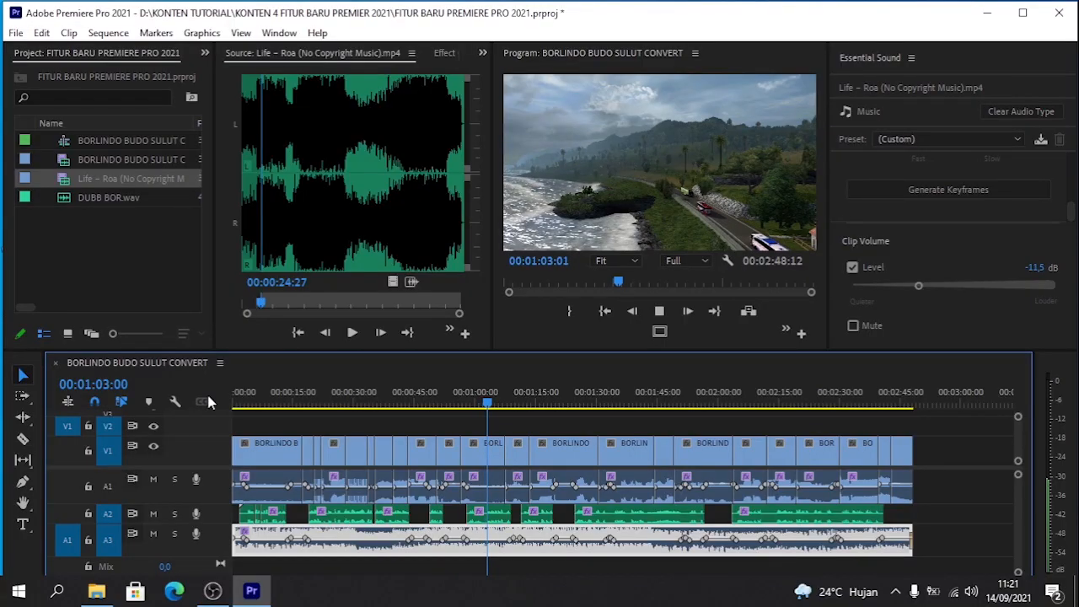